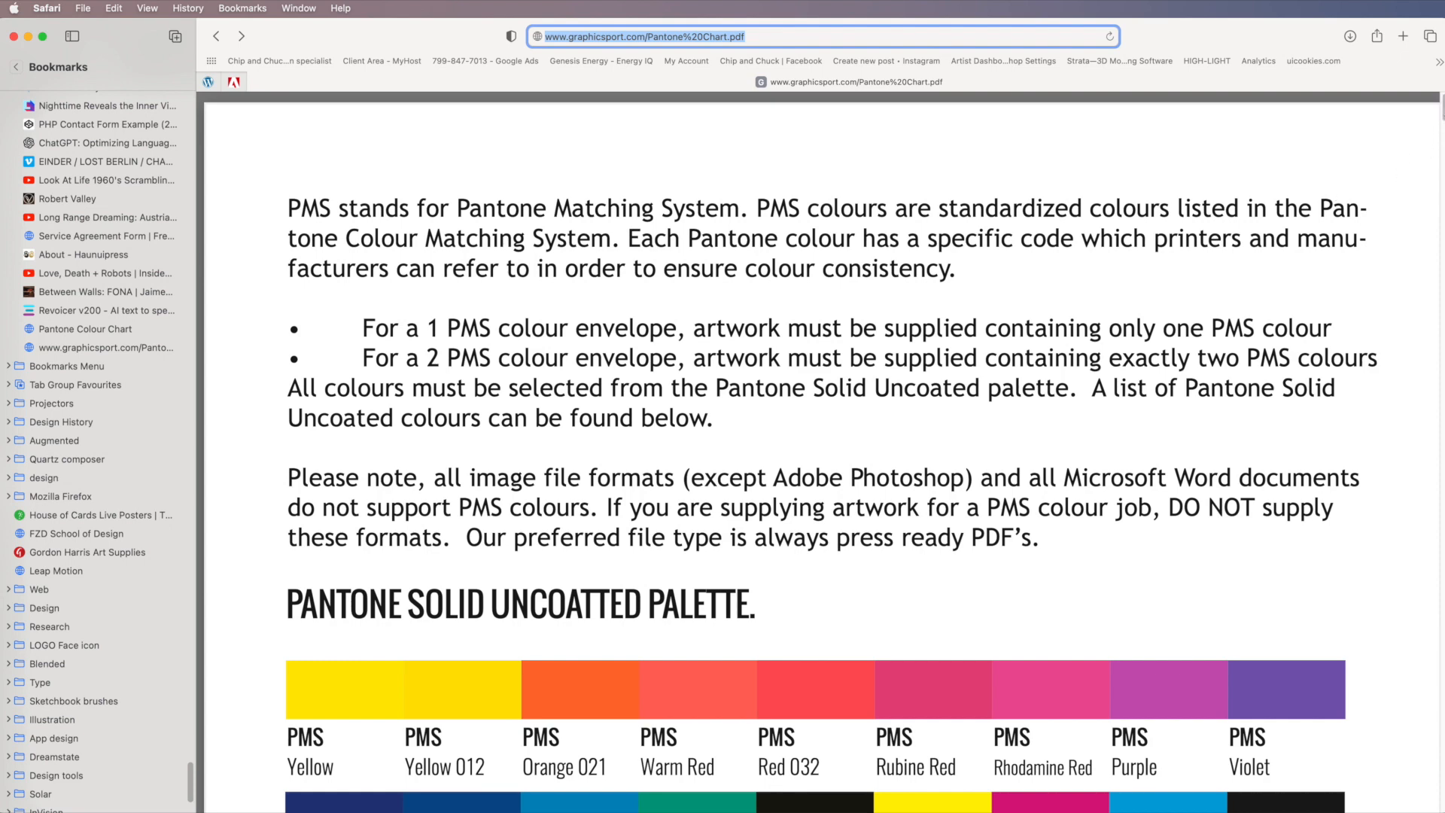
# - Minimise the Pantone chart browser window, switch to the T-shirt artwork in Illustrator and show its colour swatches
pyautogui.moveTo(1441, 113)
pyautogui.mouseDown()
pyautogui.moveTo(1422, 158)
pyautogui.moveTo(1400, 439)
pyautogui.moveTo(1383, 84)
pyautogui.moveTo(1390, 154)
pyautogui.moveTo(1440, 177)
pyautogui.moveTo(1427, 92)
pyautogui.mouseUp()
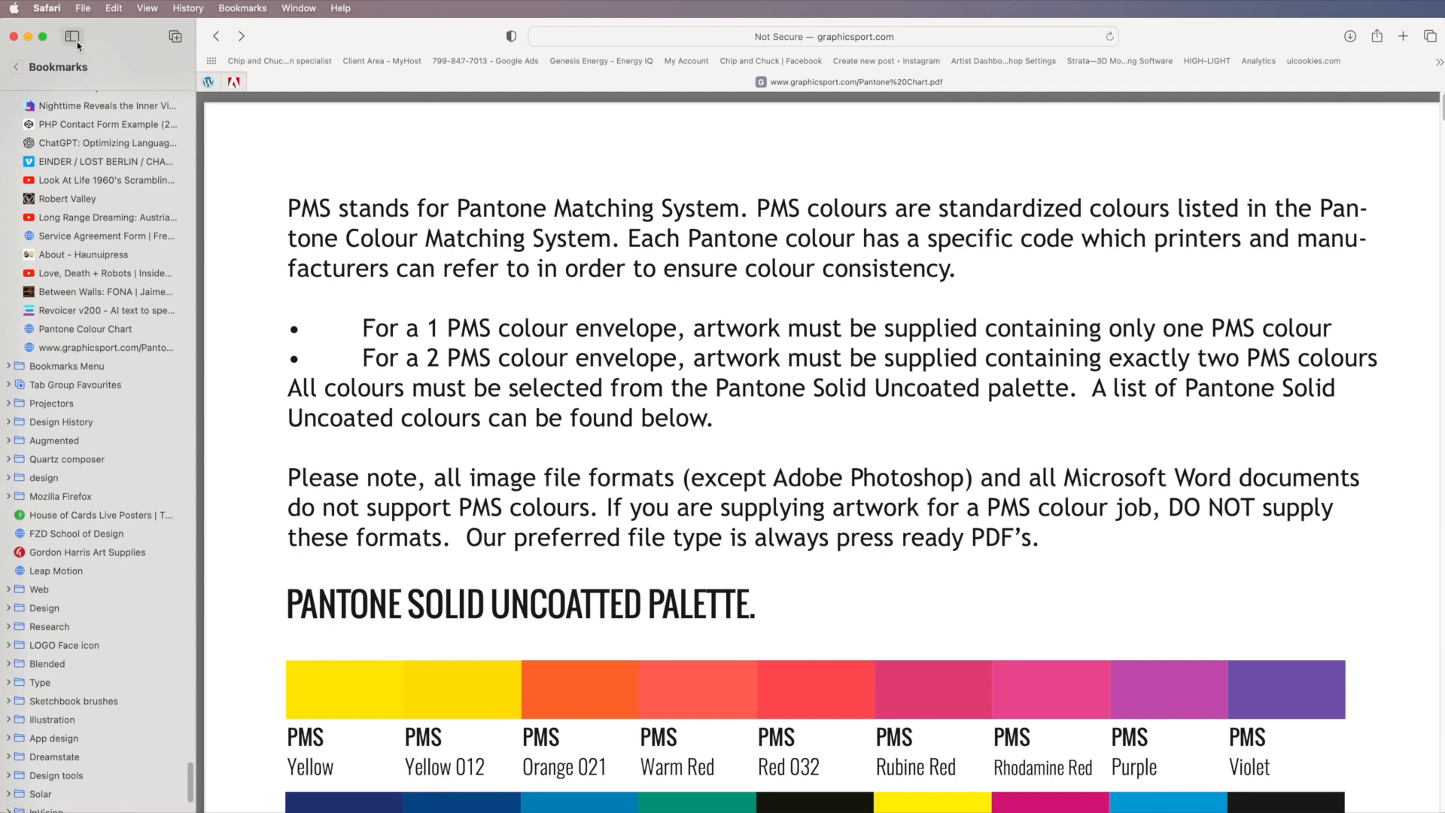
pyautogui.click(28, 36)
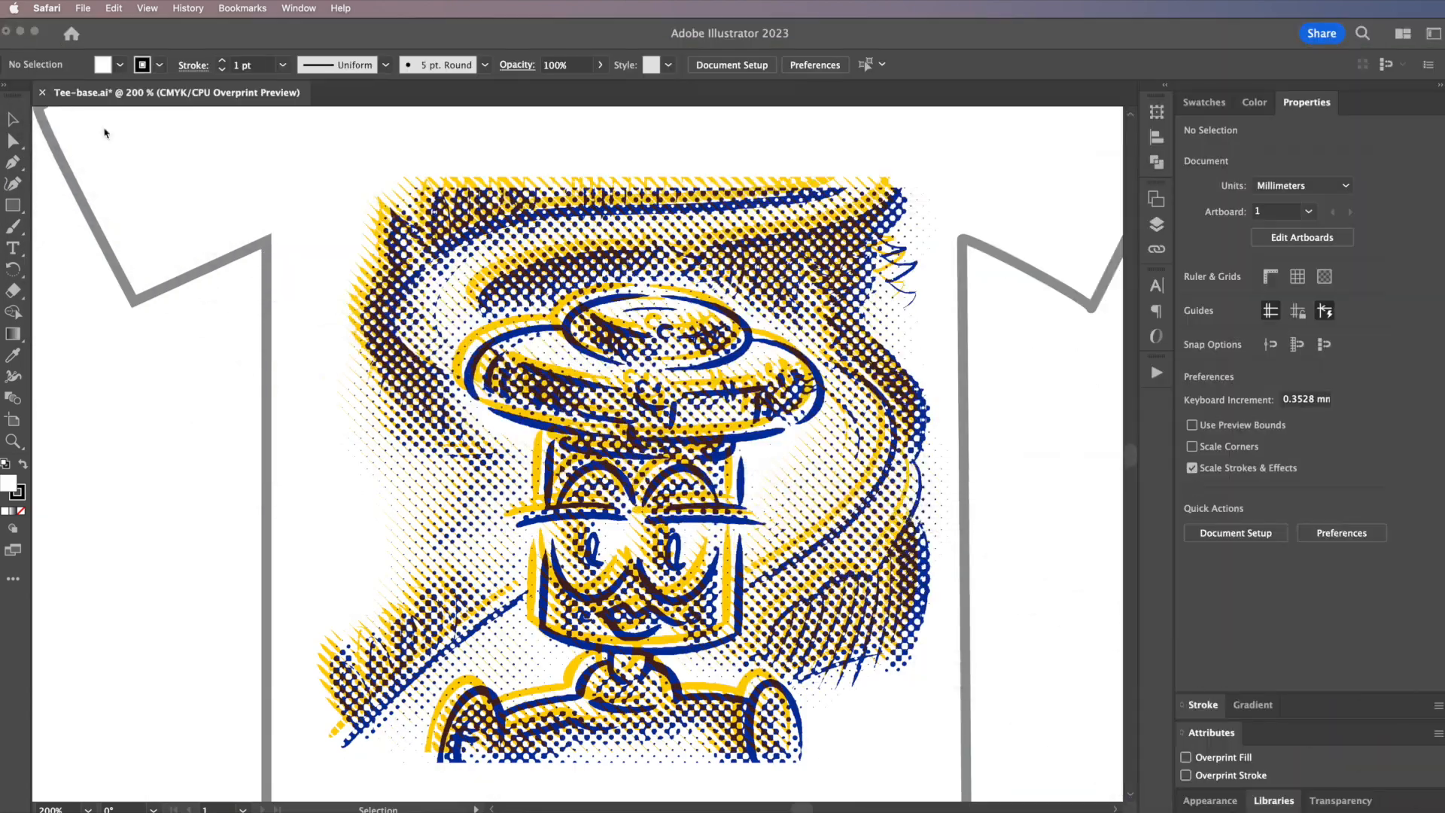
pyautogui.click(1028, 411)
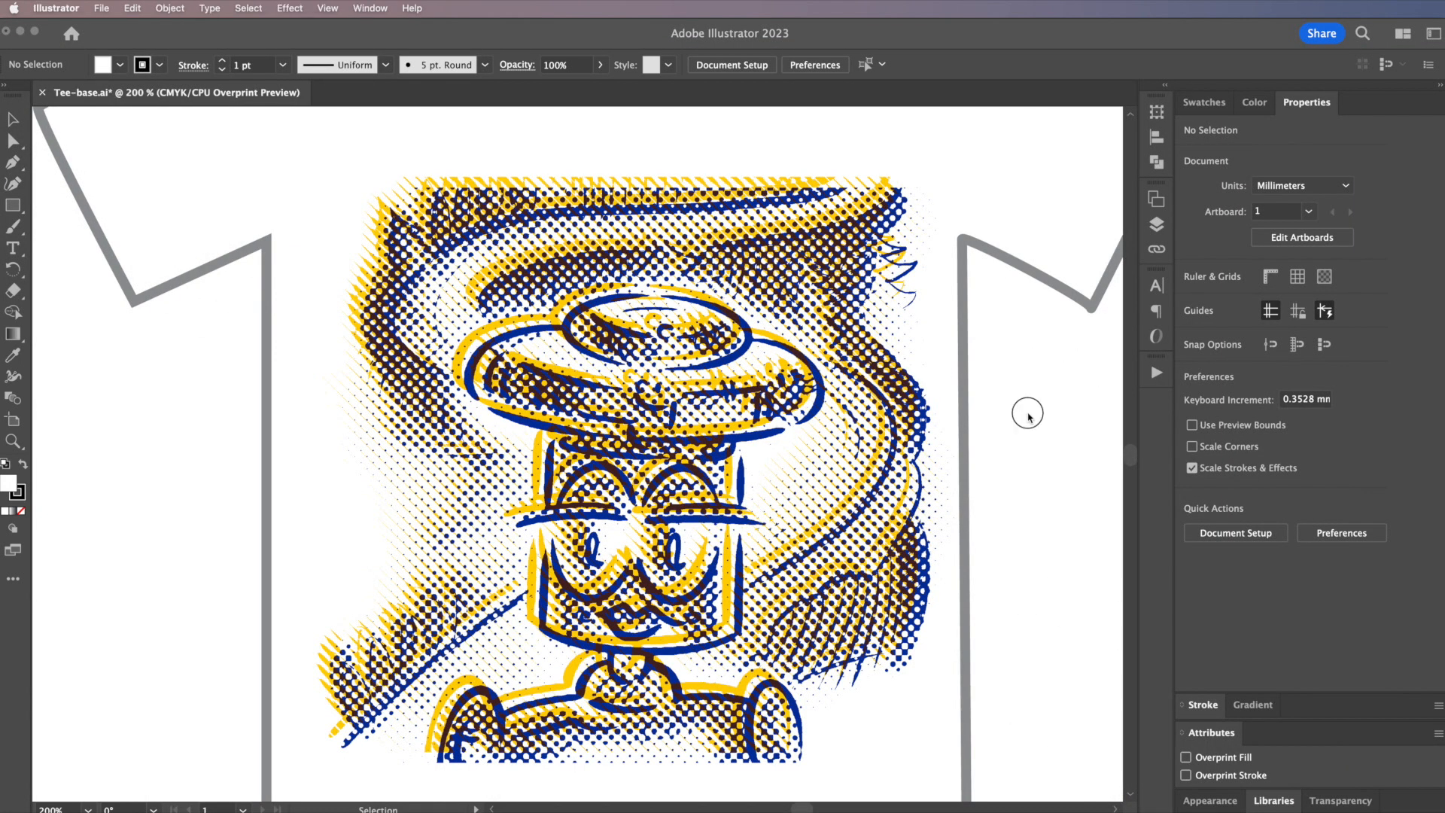
pyautogui.click(1207, 102)
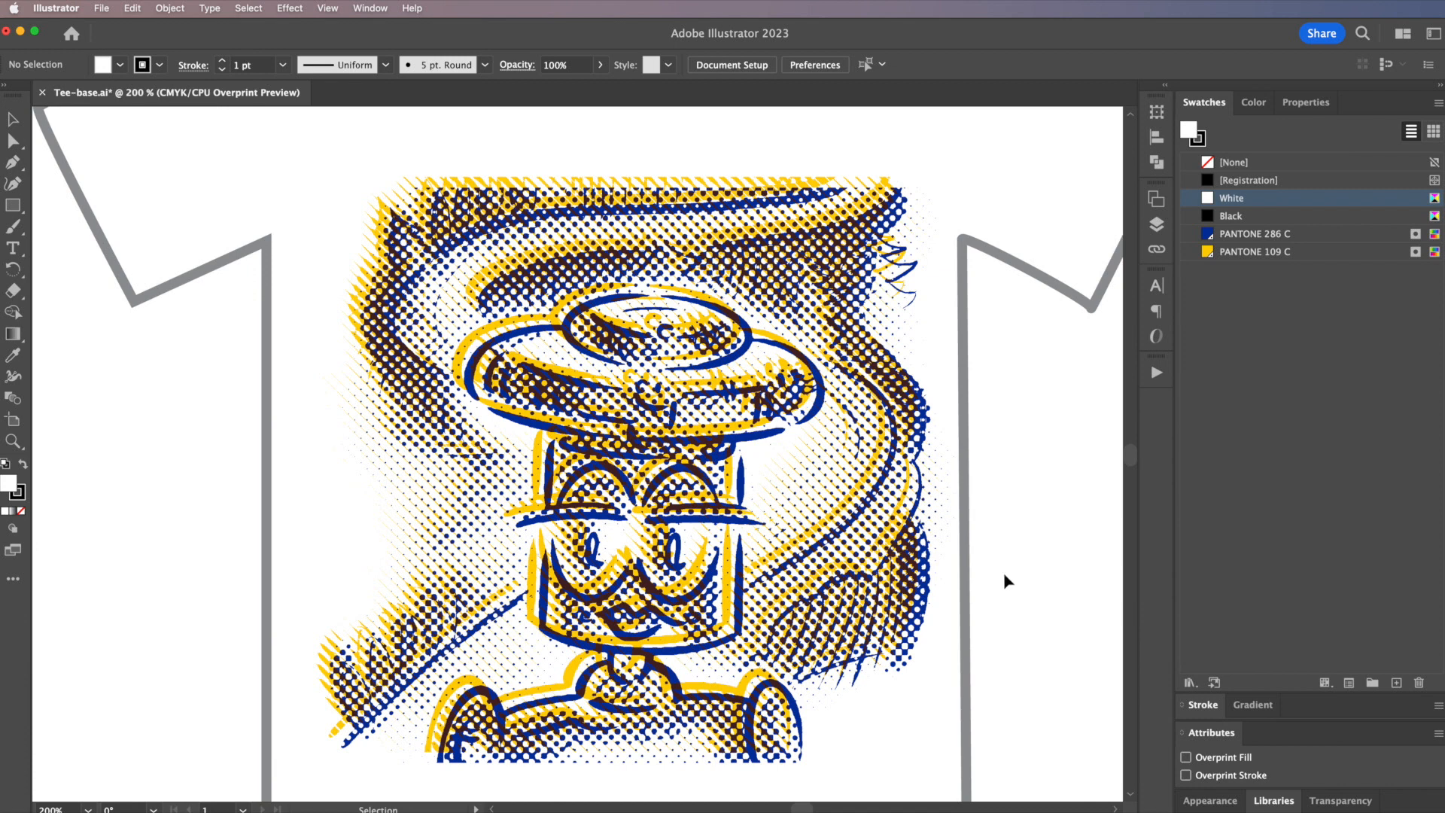
# - Reset the Printing and Proofing workspace to its default layout
pyautogui.click(371, 9)
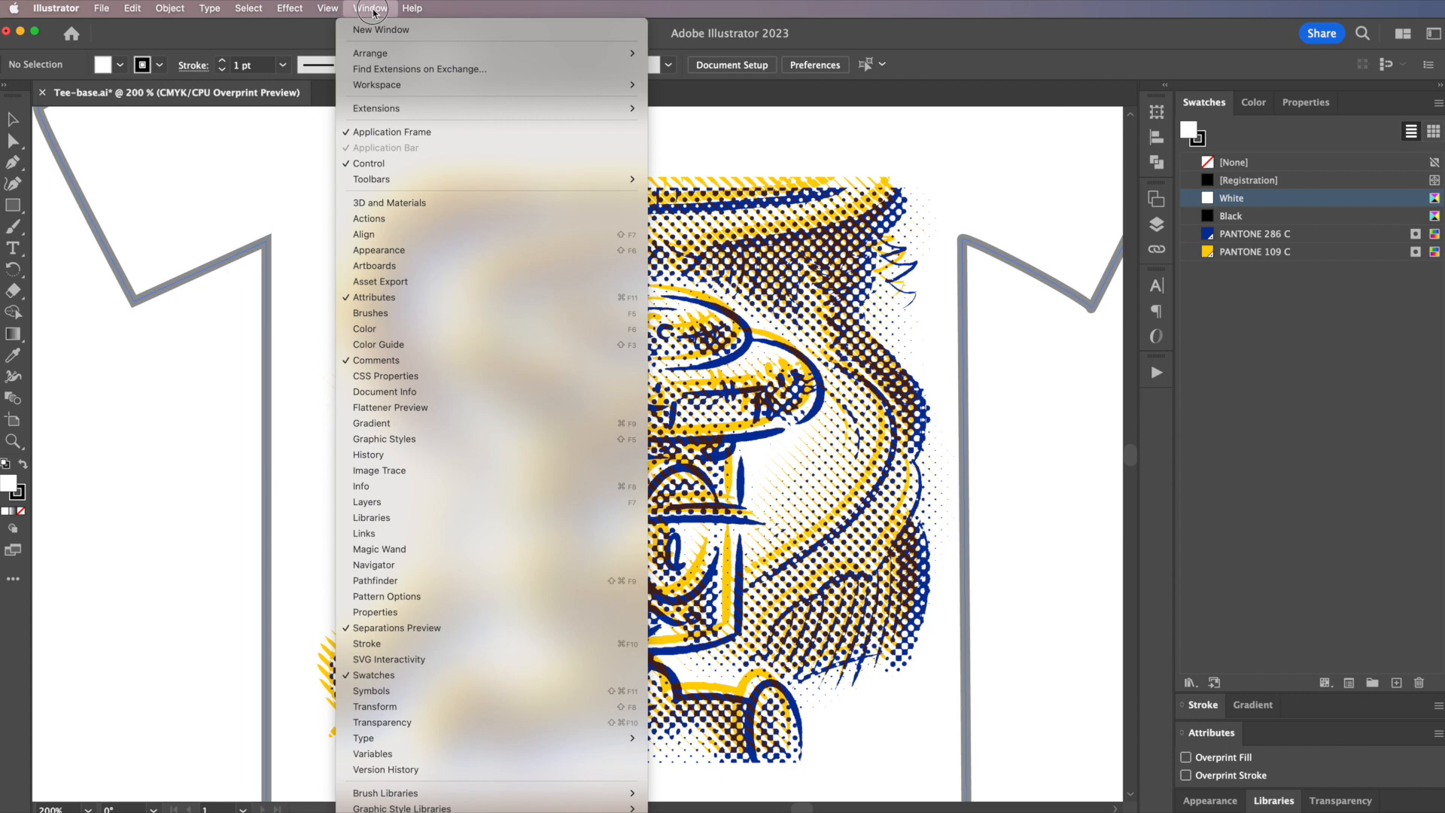
pyautogui.moveTo(406, 85)
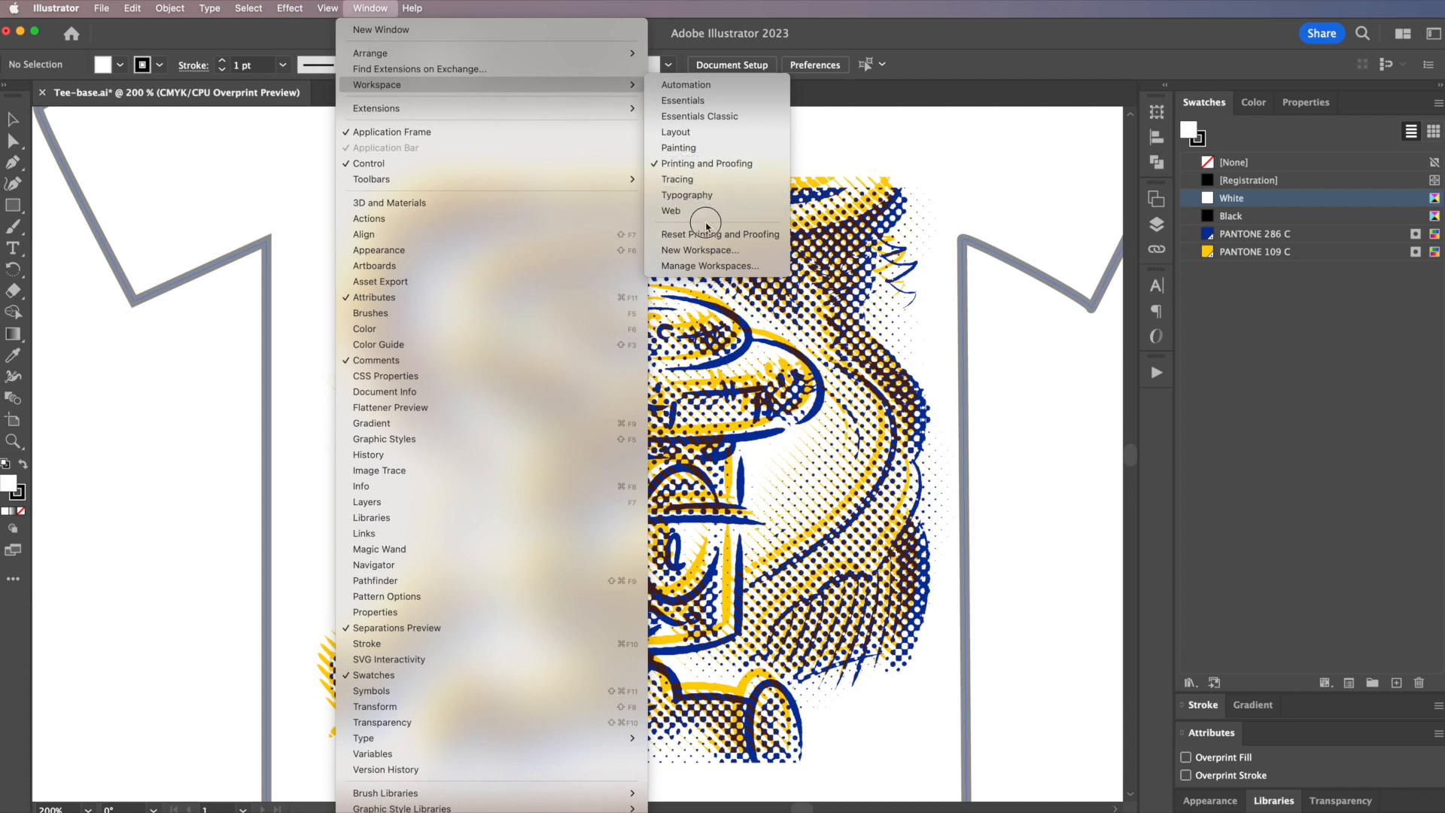
pyautogui.click(708, 235)
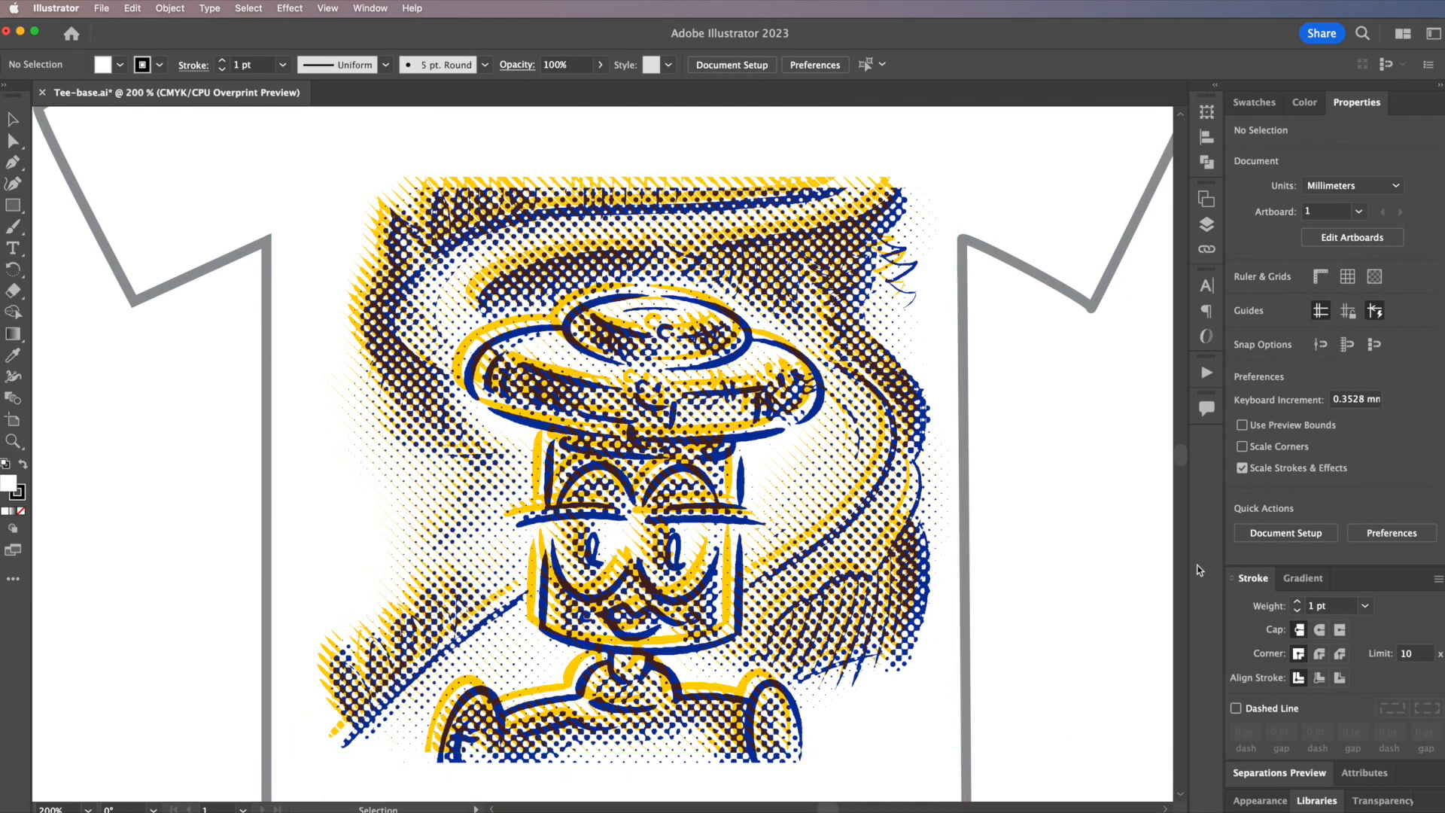
# - Show the Separations Preview, detach it as a floating panel and enlarge it so the whole ink list fits
pyautogui.click(1289, 774)
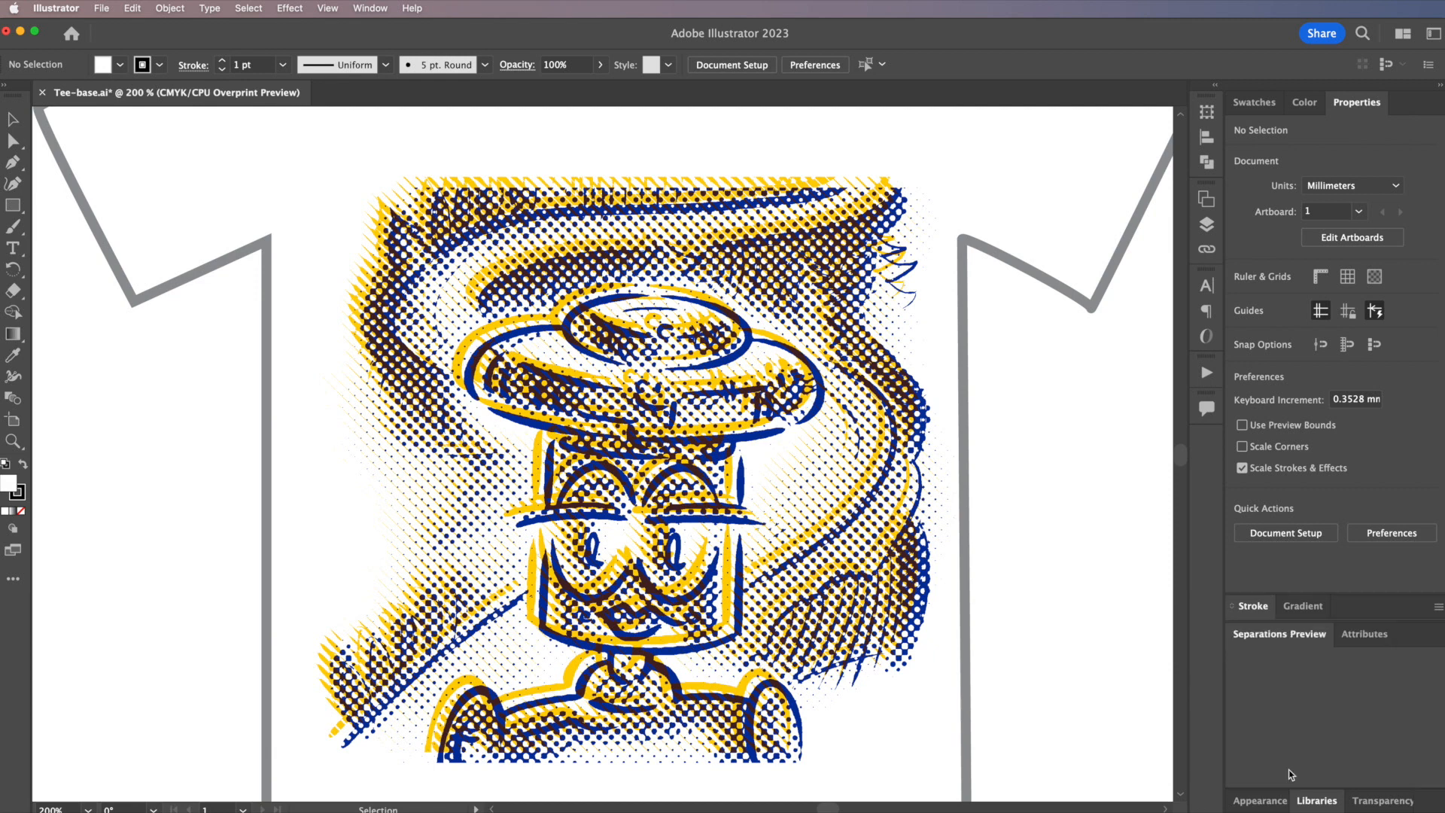
pyautogui.moveTo(1271, 636); pyautogui.dragTo(816, 194)
pyautogui.moveTo(982, 343)
pyautogui.mouseDown()
pyautogui.moveTo(1116, 594)
pyautogui.moveTo(1158, 629)
pyautogui.mouseUp()
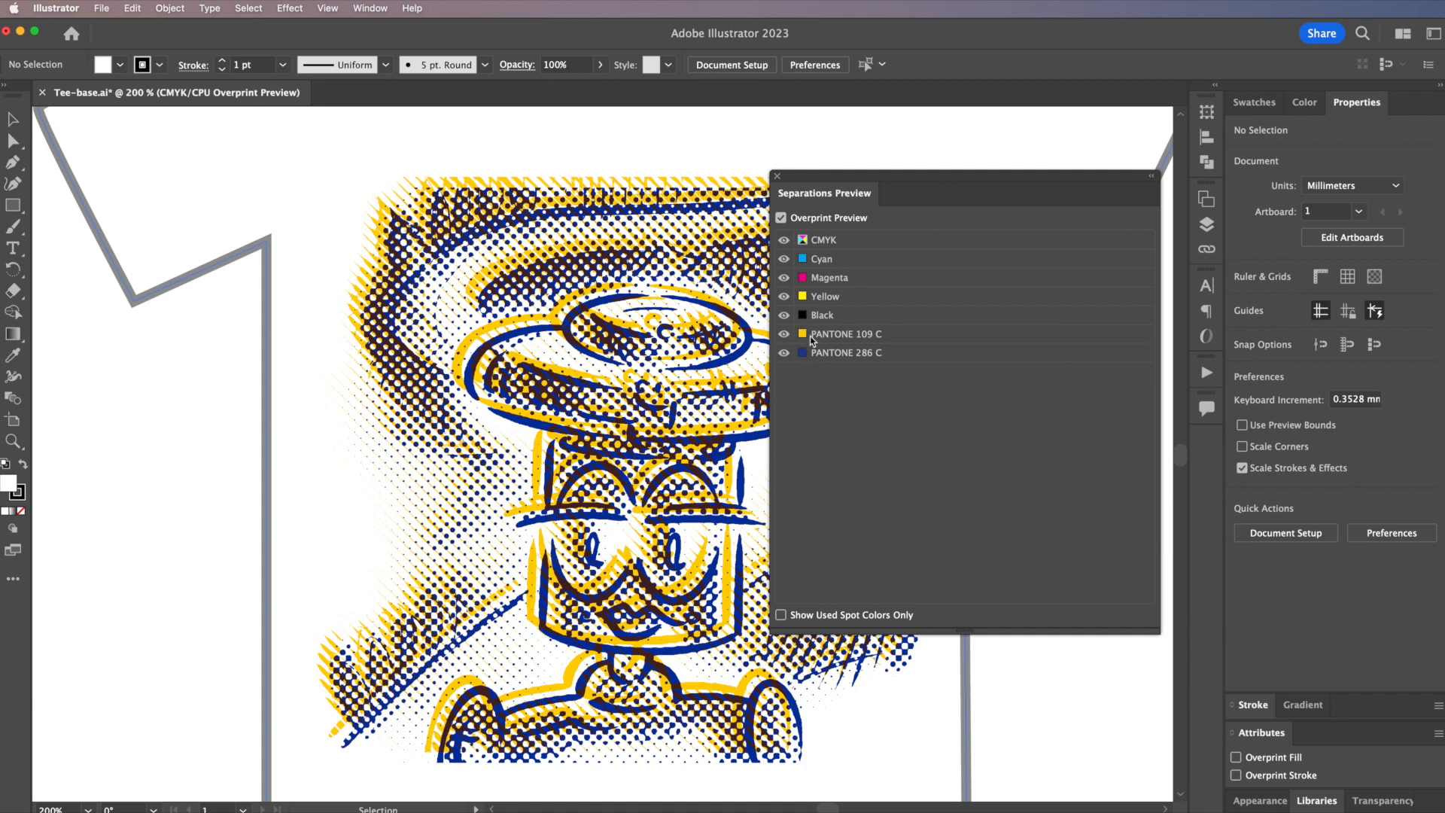
# - Isolate the PANTONE 286 C plate in the separations preview by hiding the CMYK inks and PANTONE 109 C
pyautogui.click(782, 218)
pyautogui.click(781, 218)
pyautogui.click(783, 240)
pyautogui.moveTo(891, 184); pyautogui.dragTo(1050, 186)
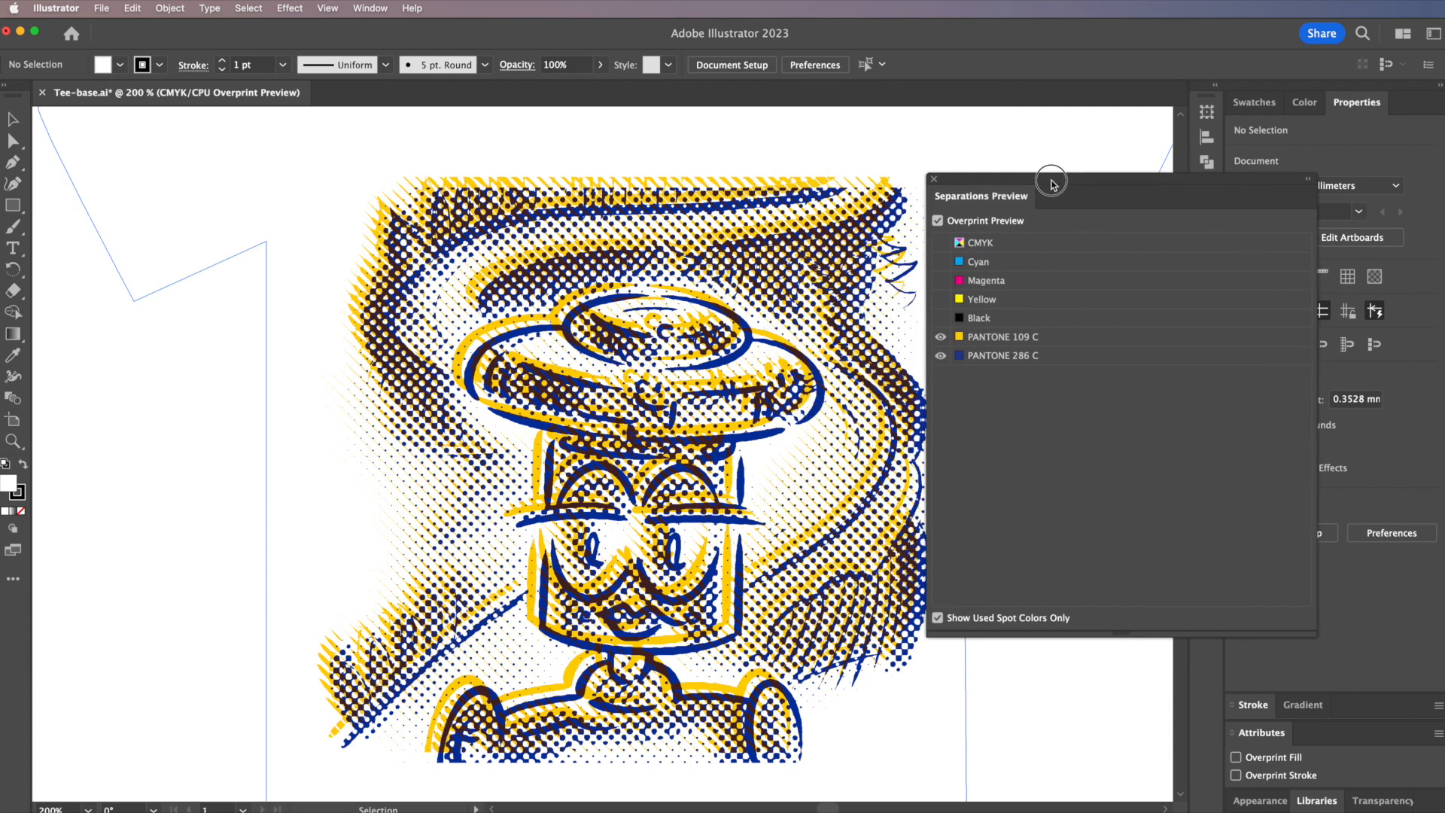
pyautogui.click(943, 336)
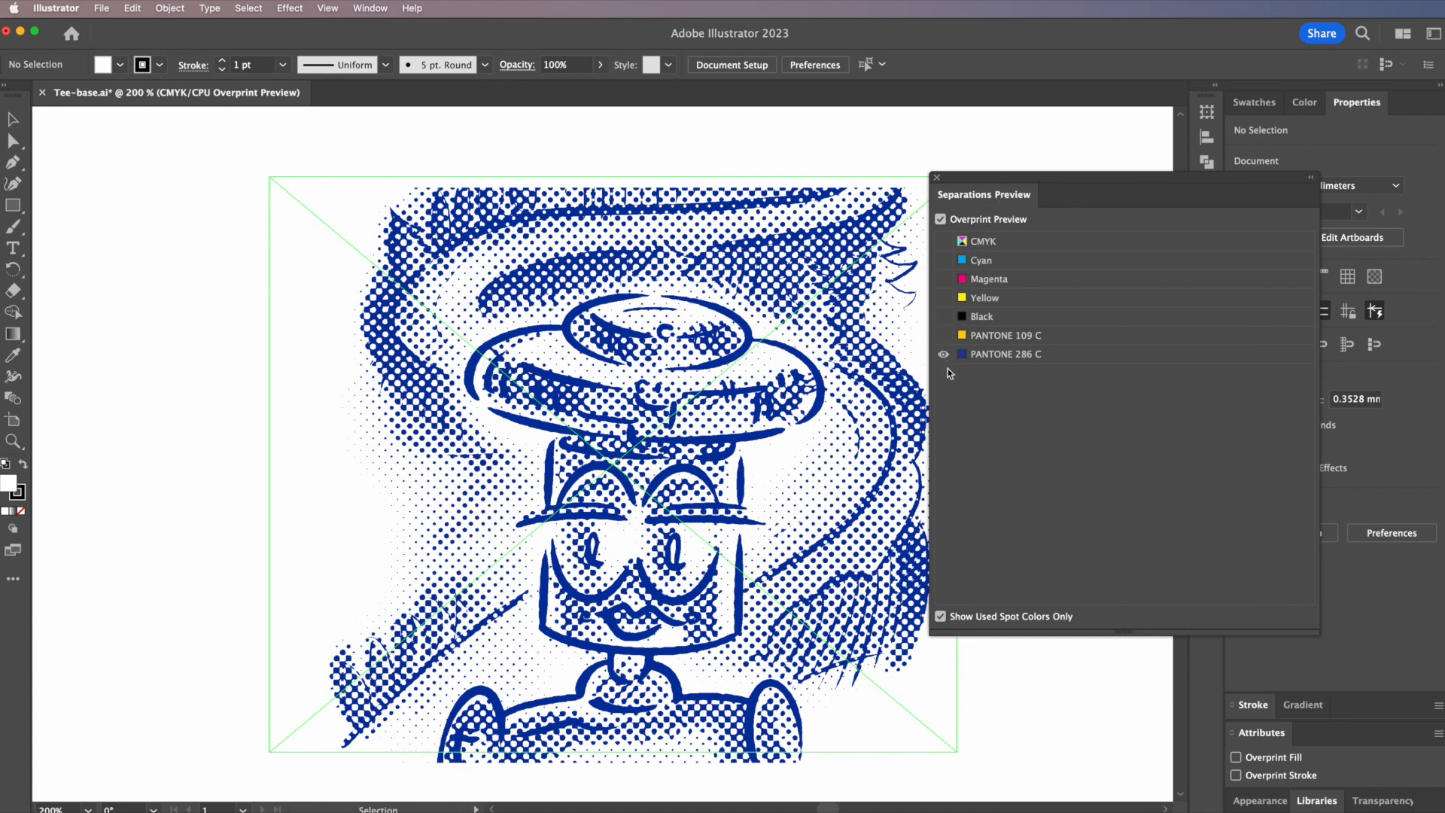
# - Preview only the CMYK inks by showing them again and hiding PANTONE 286 C, then turn off Overprint Preview
pyautogui.click(949, 316)
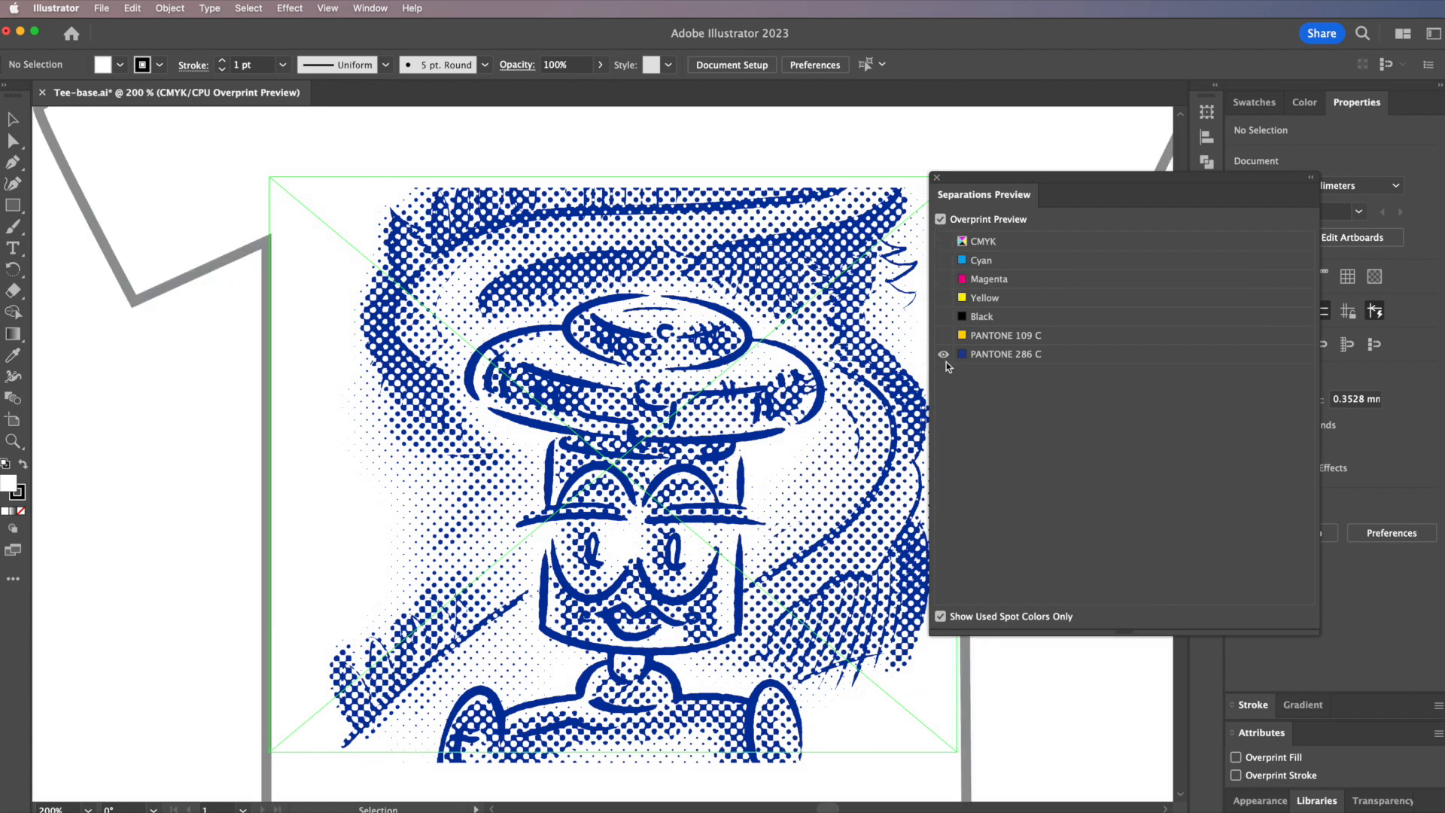
pyautogui.click(945, 241)
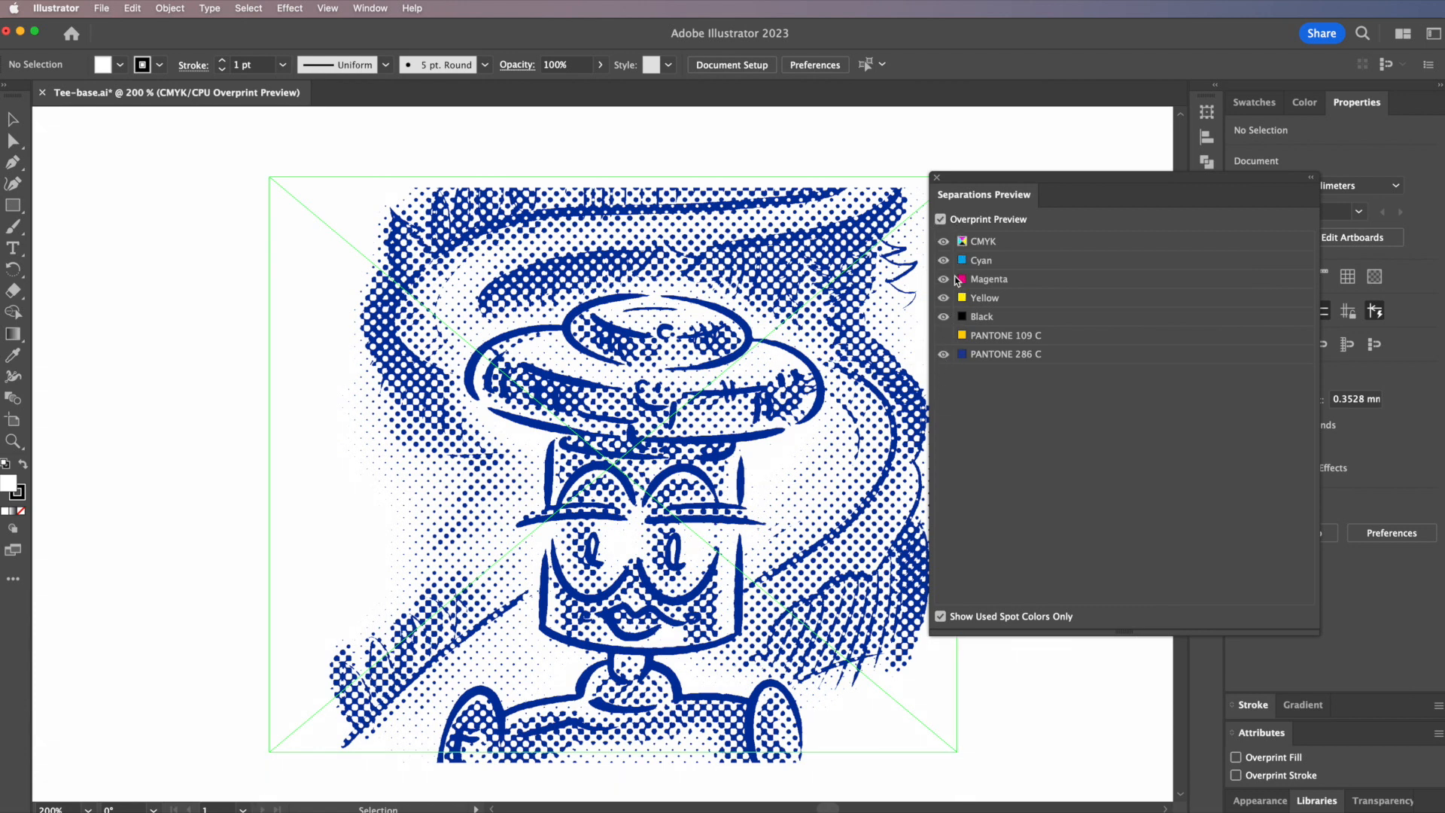
pyautogui.click(944, 354)
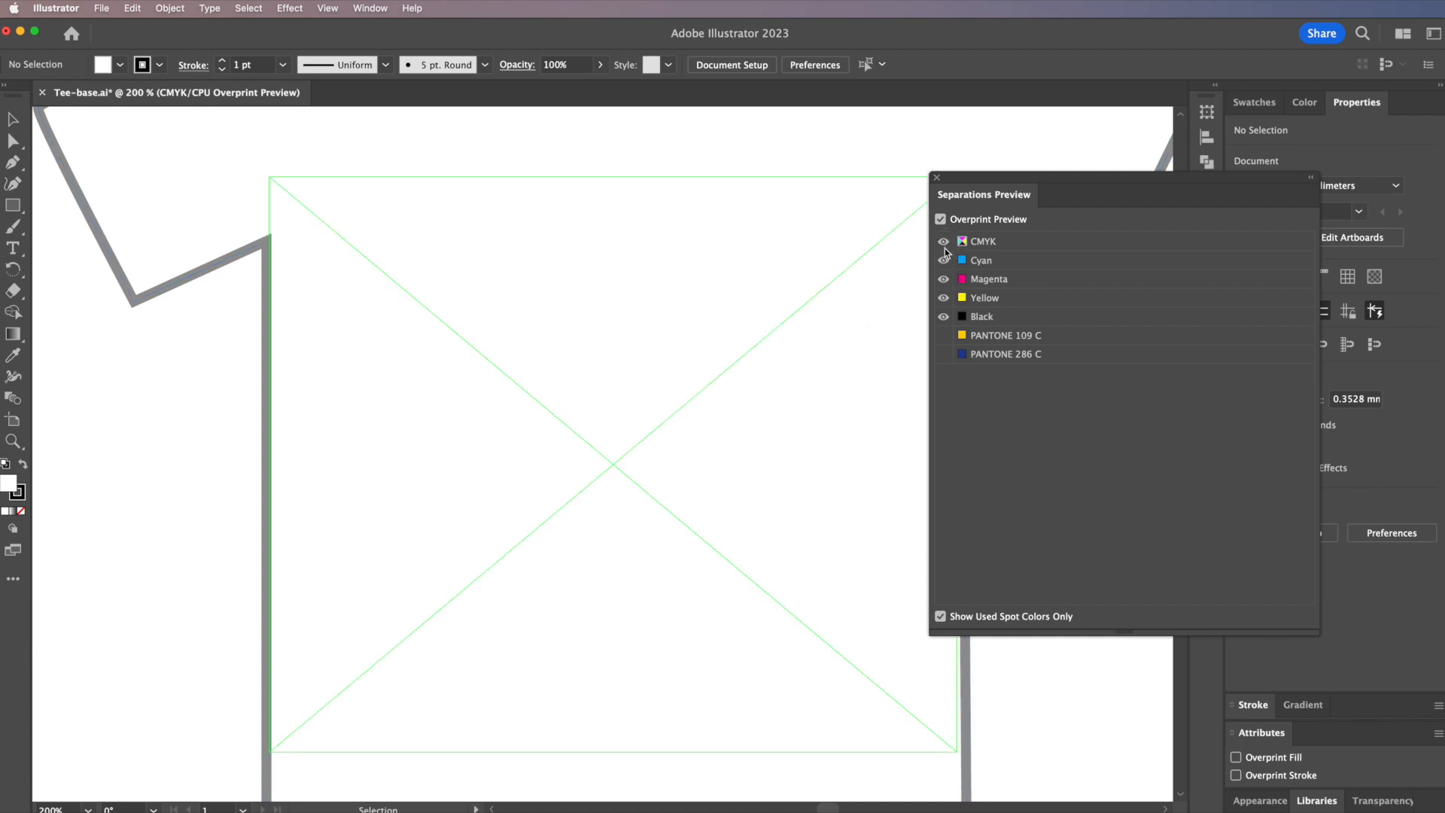
pyautogui.click(941, 219)
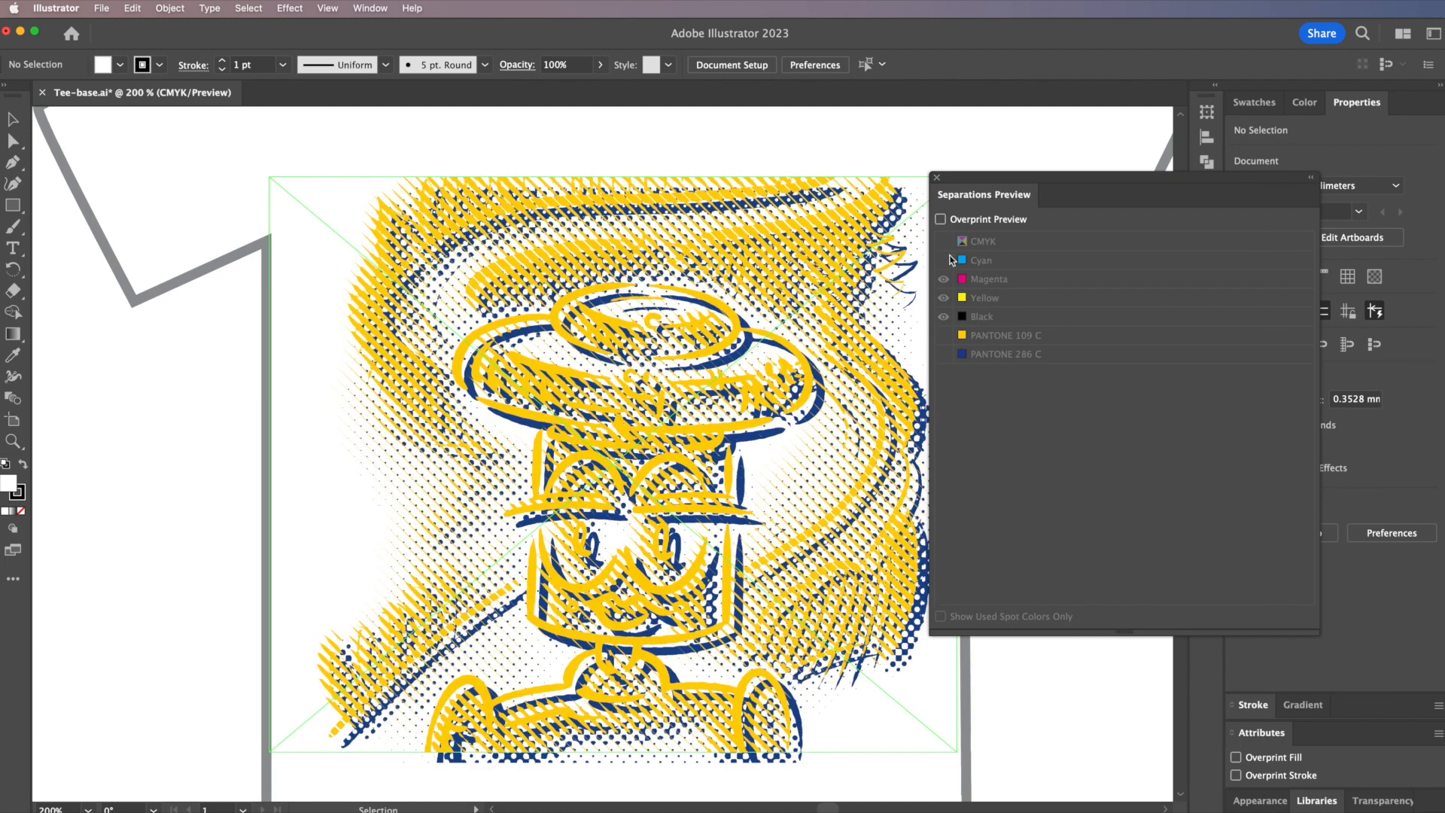
# - Re-enable Overprint Preview and inspect the Black plate and the Yellow plate separately by toggling the process inks
pyautogui.click(941, 219)
pyautogui.click(943, 279)
pyautogui.click(943, 298)
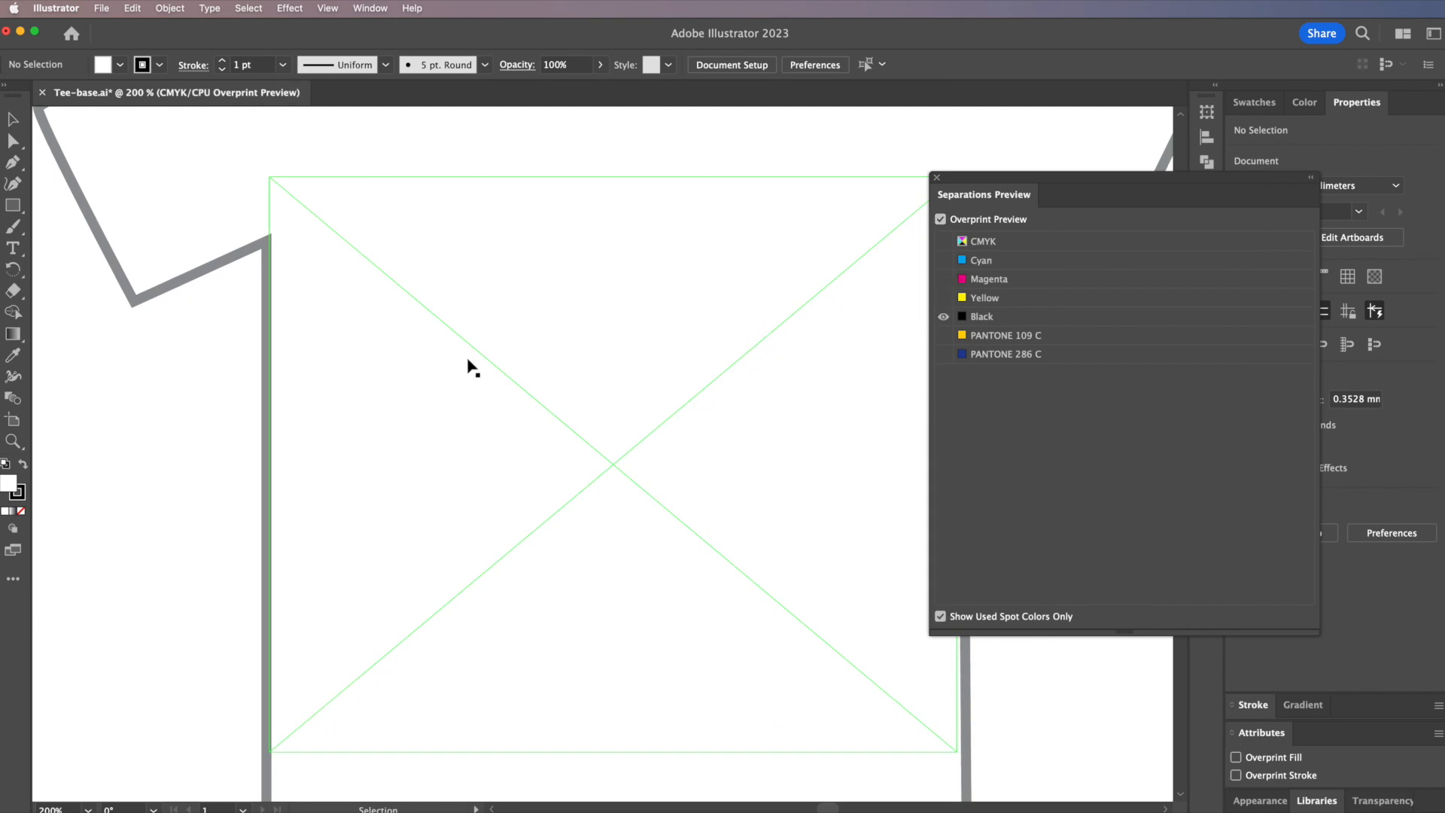
pyautogui.click(946, 293)
pyautogui.click(943, 316)
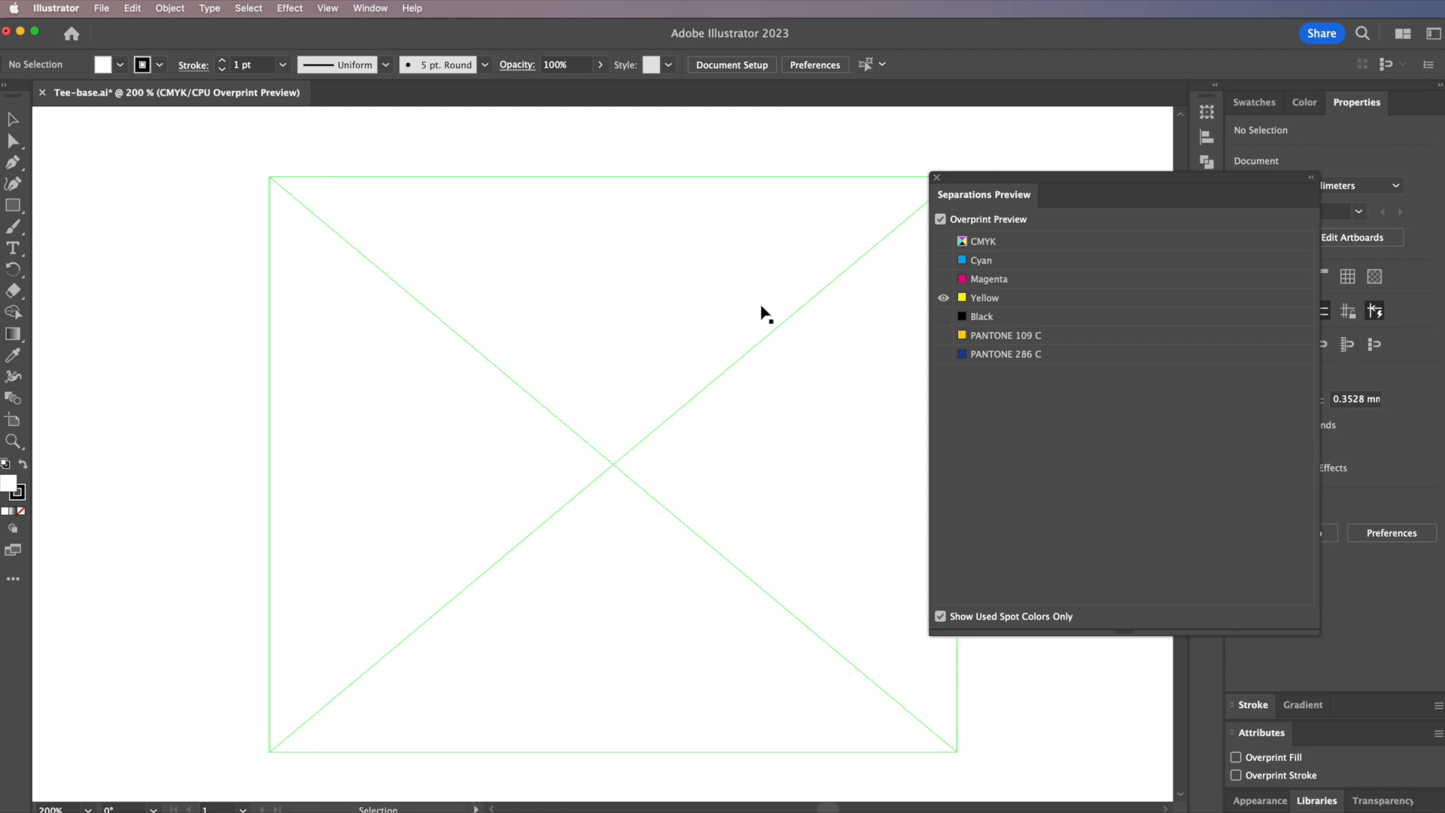
# - Toggle Overprint Preview off and on, and show the CMYK, PANTONE 109 C and PANTONE 286 C separations together
pyautogui.click(941, 219)
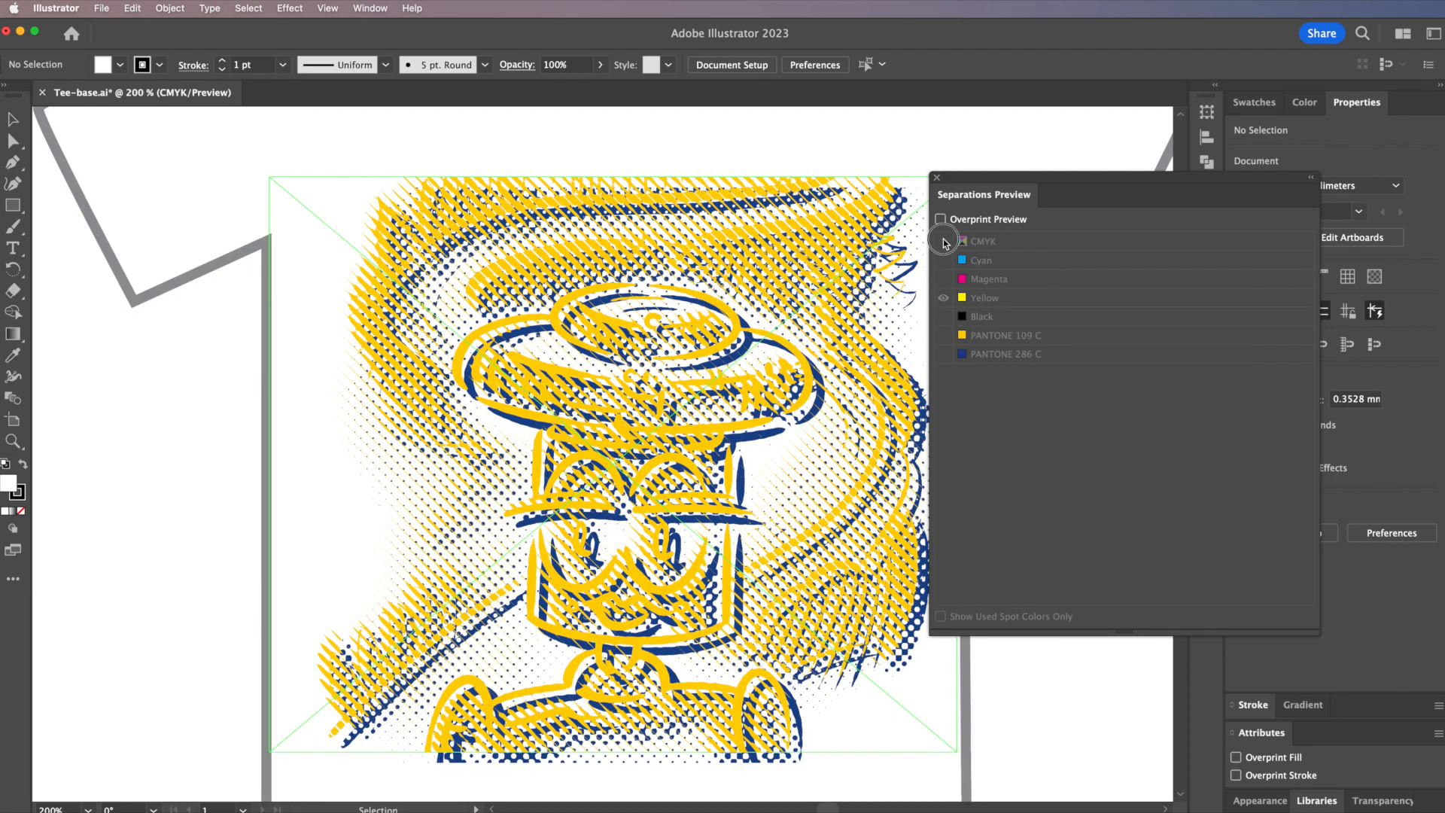
pyautogui.click(941, 219)
pyautogui.click(945, 242)
pyautogui.click(943, 335)
pyautogui.click(944, 354)
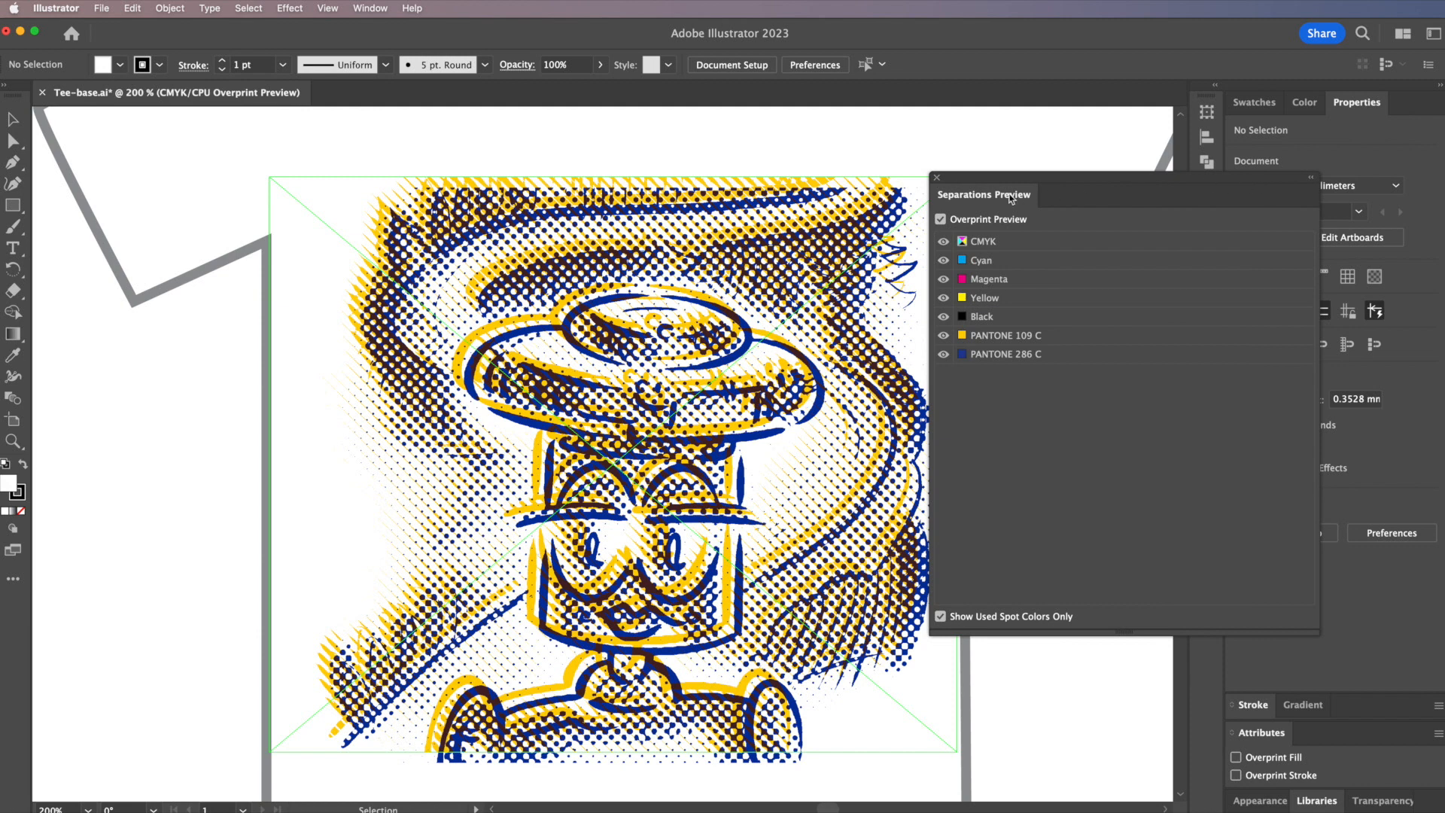
# - Dock the Separations Preview beside Attributes and bring up the Swatches list
pyautogui.moveTo(961, 197)
pyautogui.mouseDown()
pyautogui.moveTo(1241, 669)
pyautogui.moveTo(1251, 742)
pyautogui.moveTo(1279, 719)
pyautogui.mouseUp()
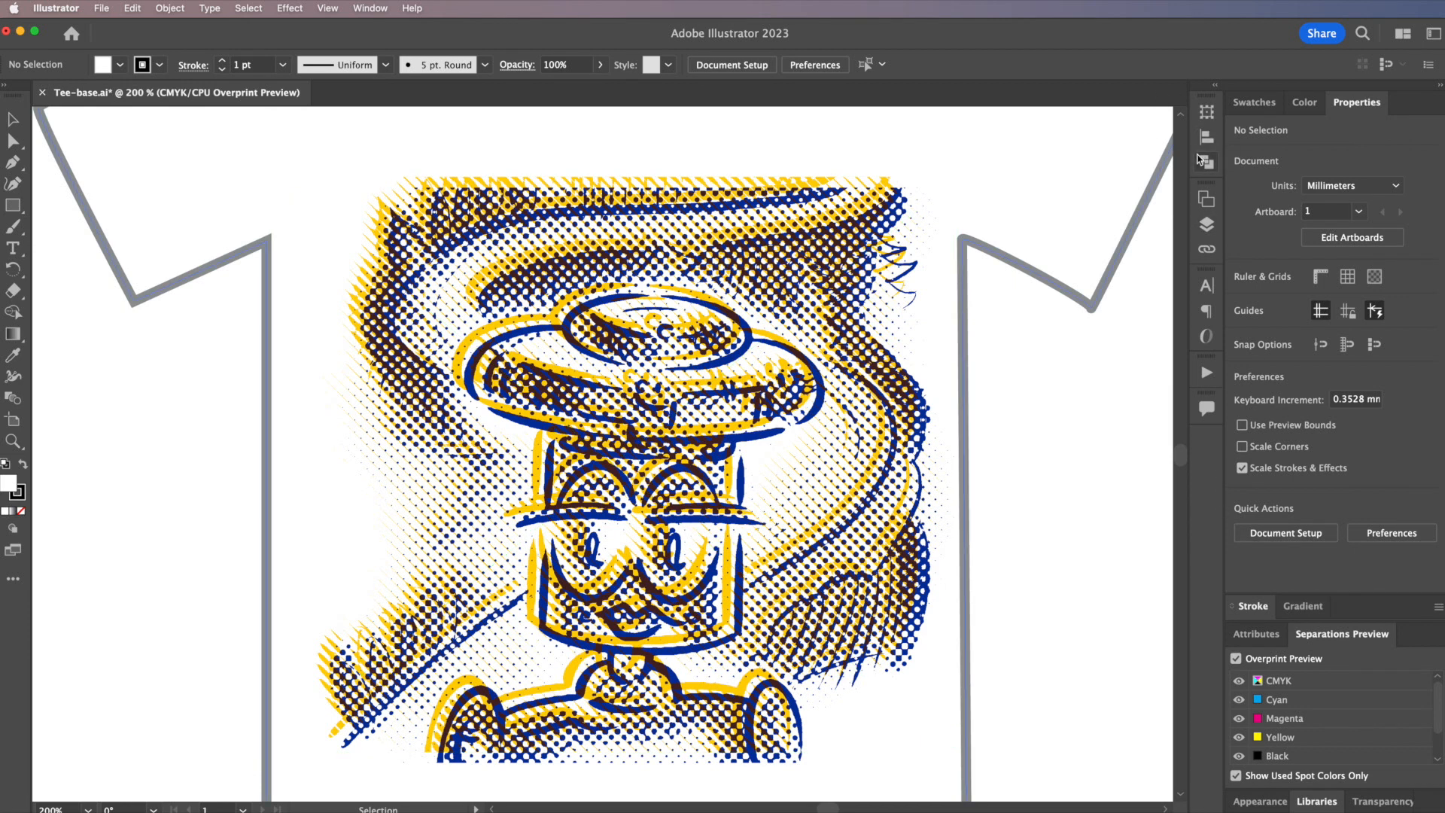
pyautogui.click(1262, 104)
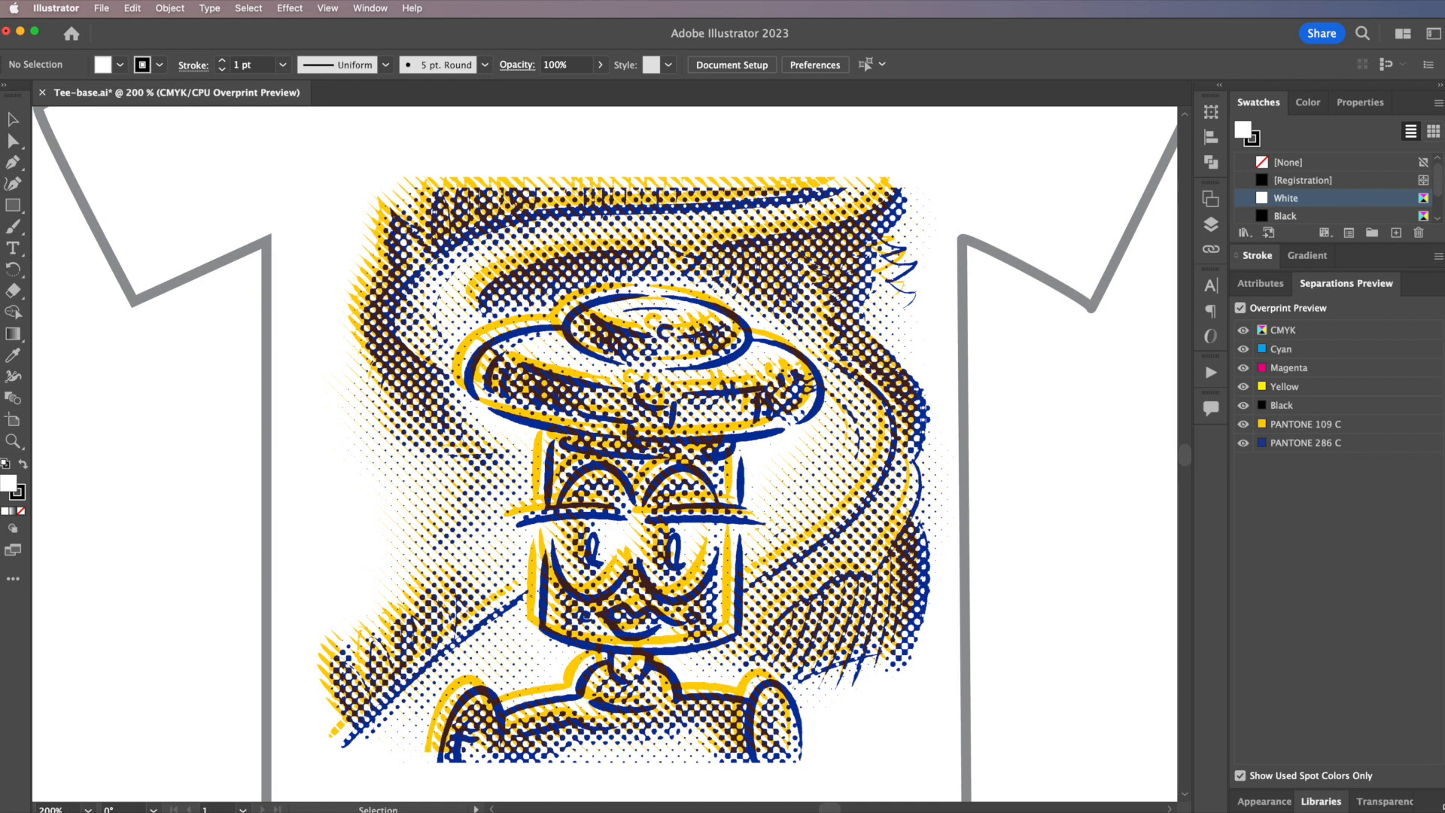
# - Narrow the application window and expand the Stroke settings to show all options
pyautogui.moveTo(1433, 807); pyautogui.dragTo(1267, 799)
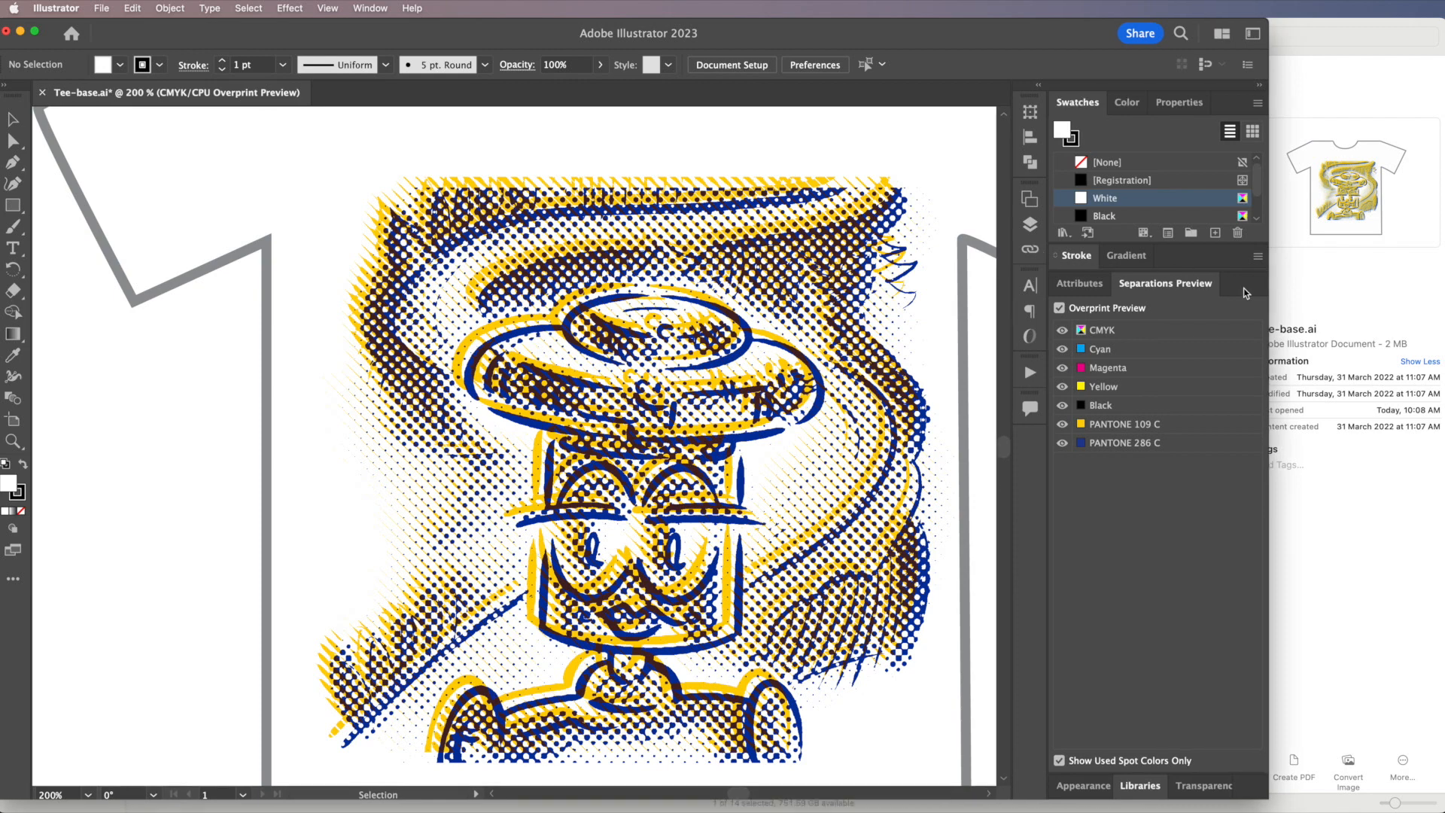
pyautogui.click(1258, 257)
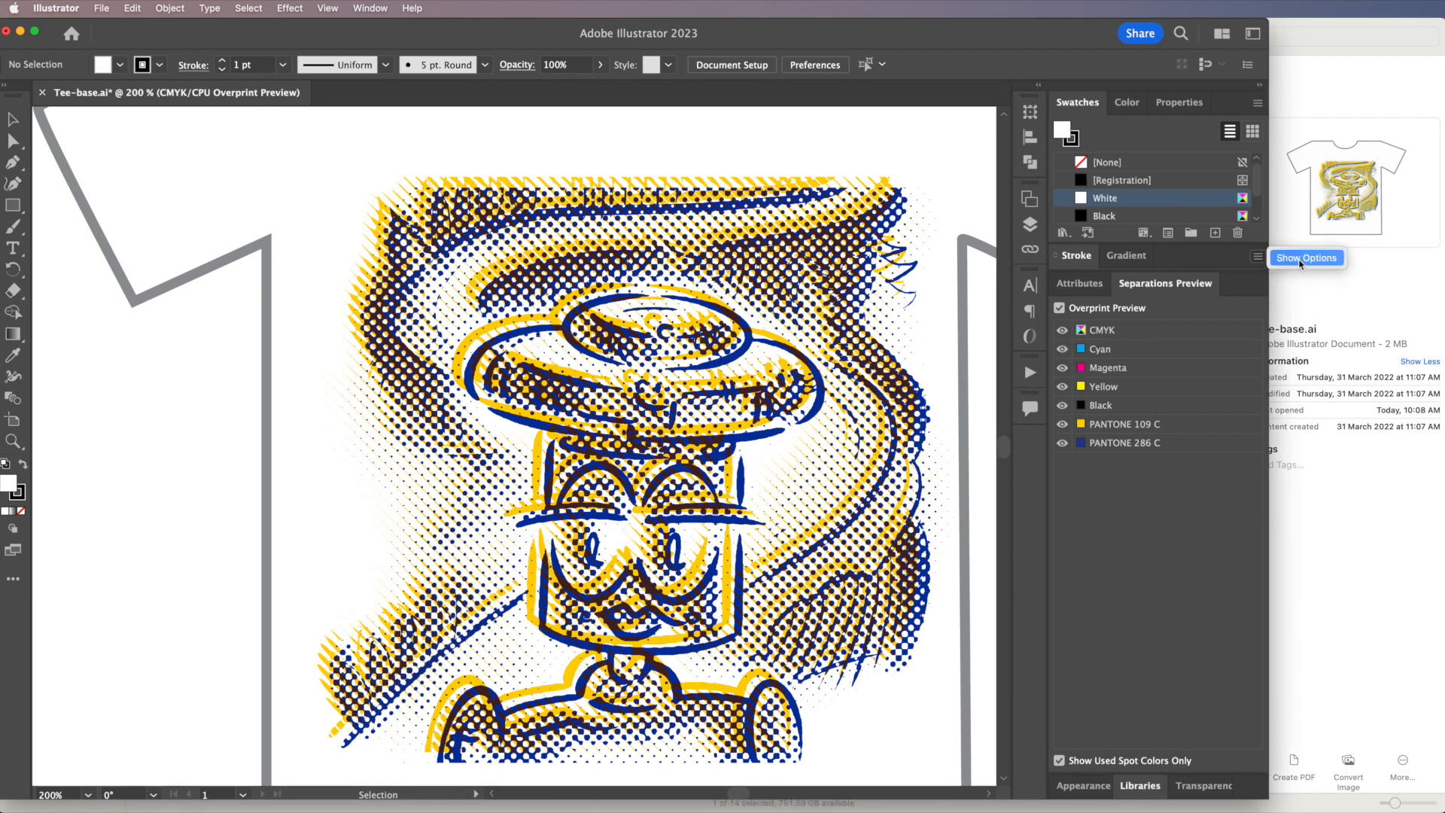
pyautogui.click(1302, 258)
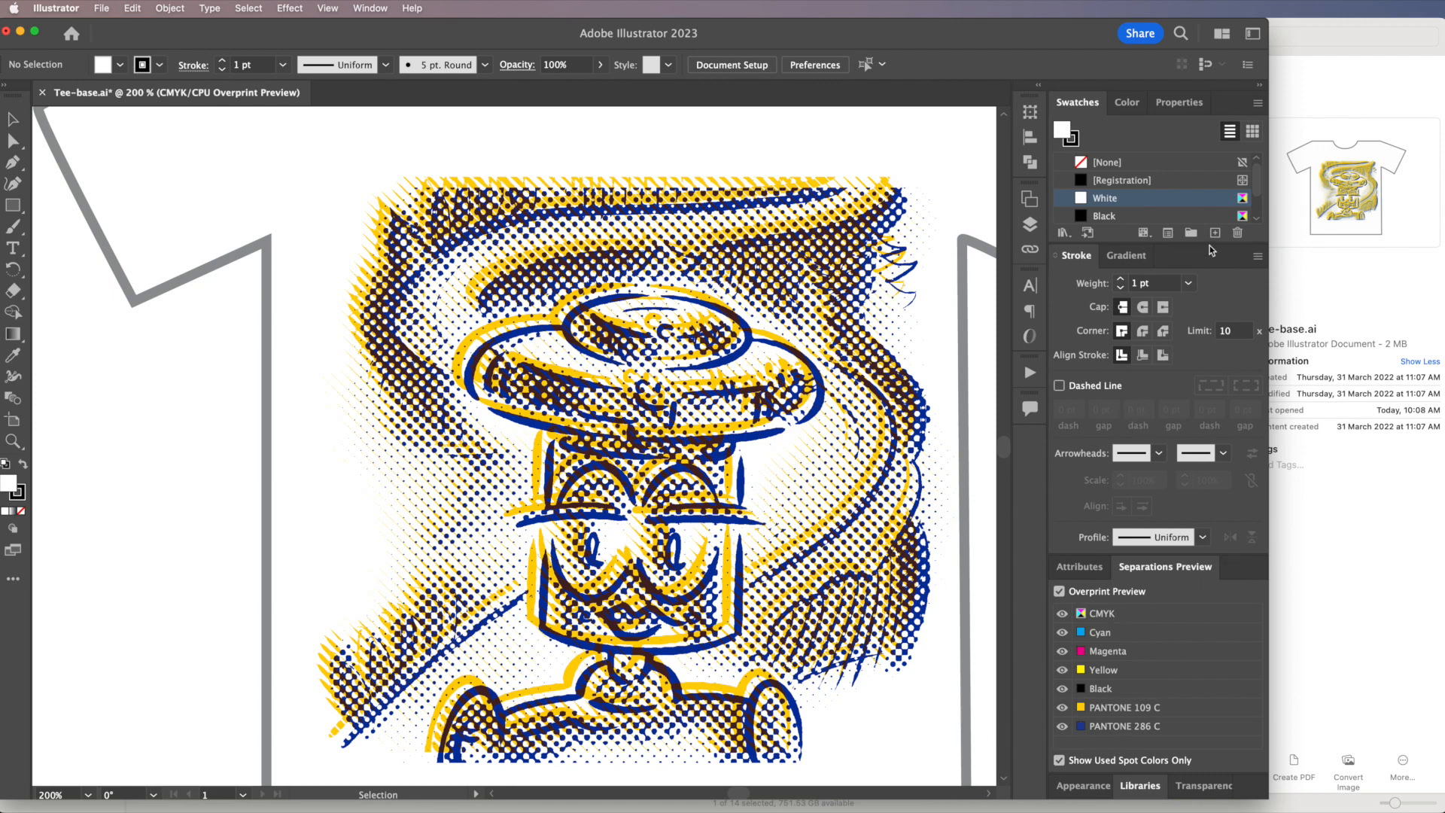
# - Narrow the application window further and open the PANTONE+ CMYK color book listed first among the PANTONE+ swatch libraries
pyautogui.click(1255, 103)
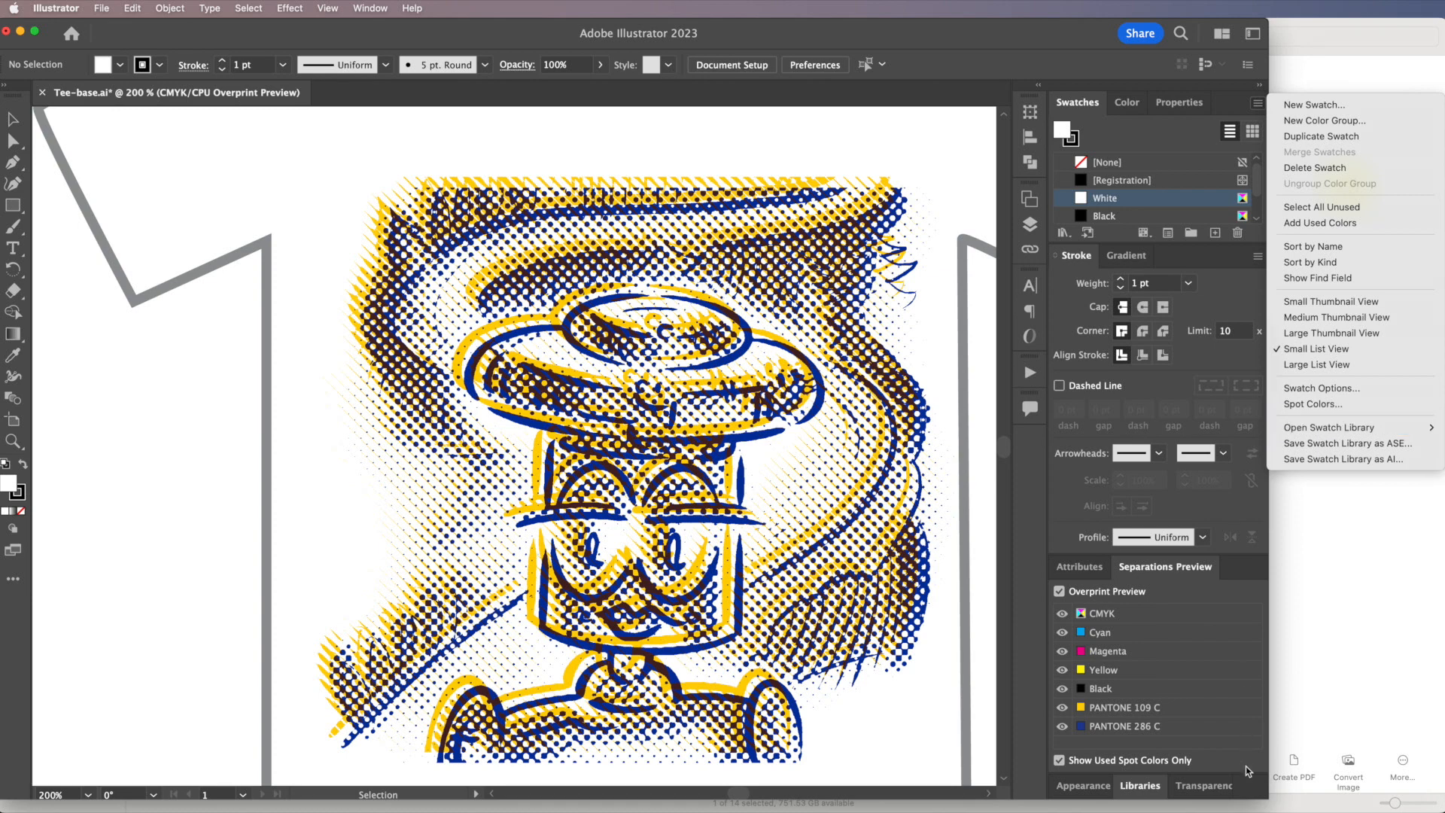
pyautogui.moveTo(1265, 803); pyautogui.dragTo(1057, 807)
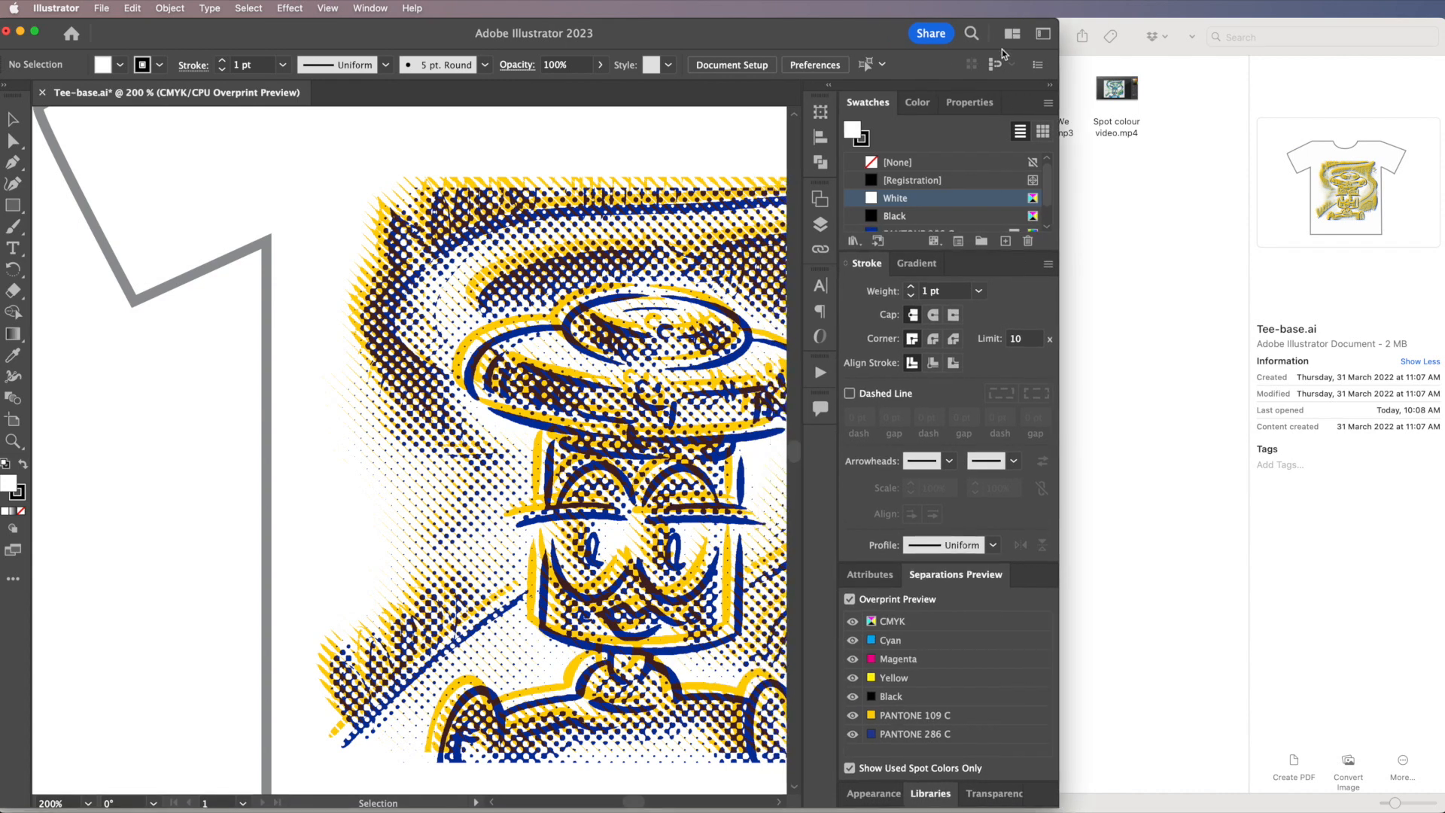
pyautogui.click(1048, 103)
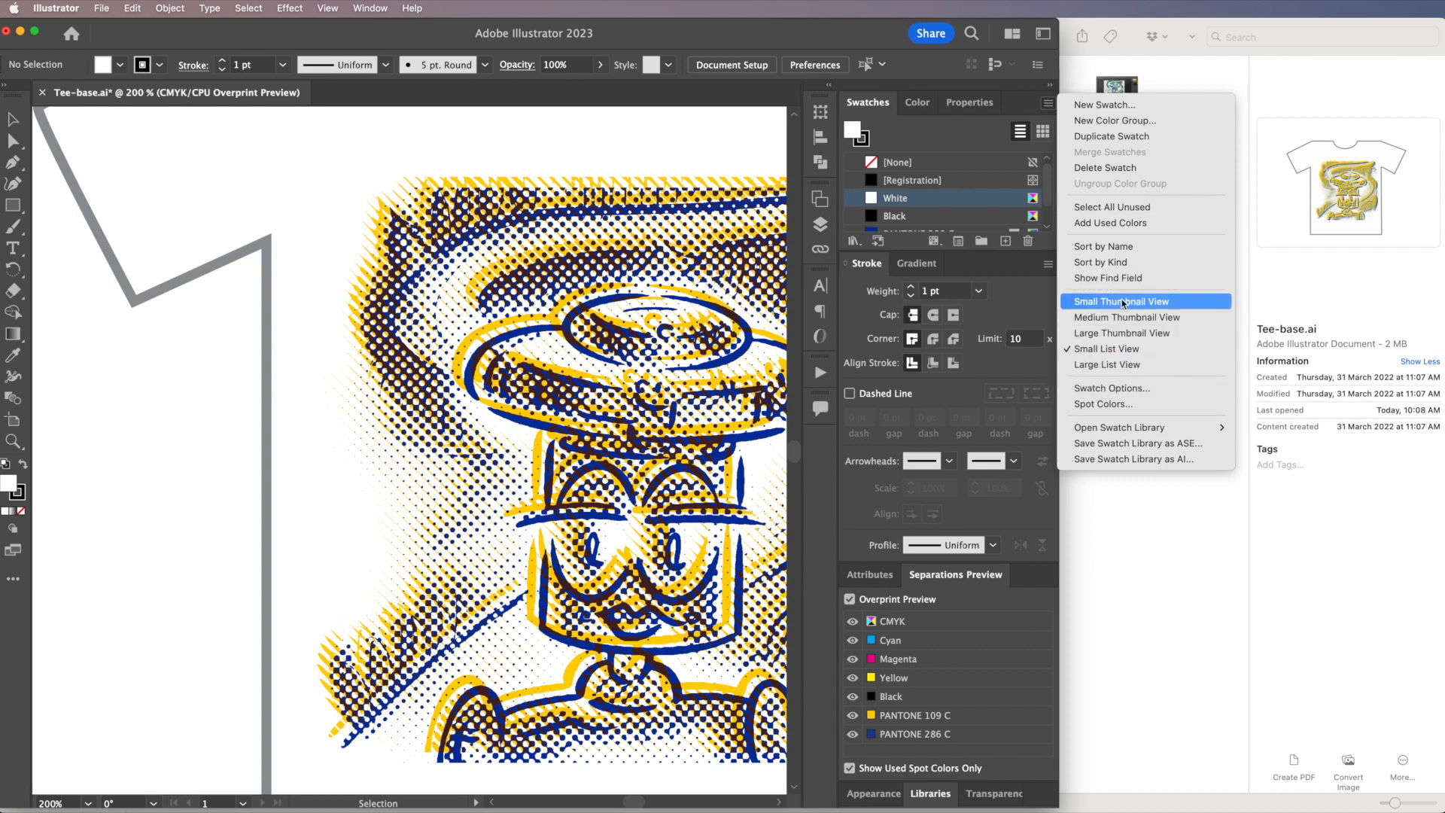
pyautogui.moveTo(1125, 428)
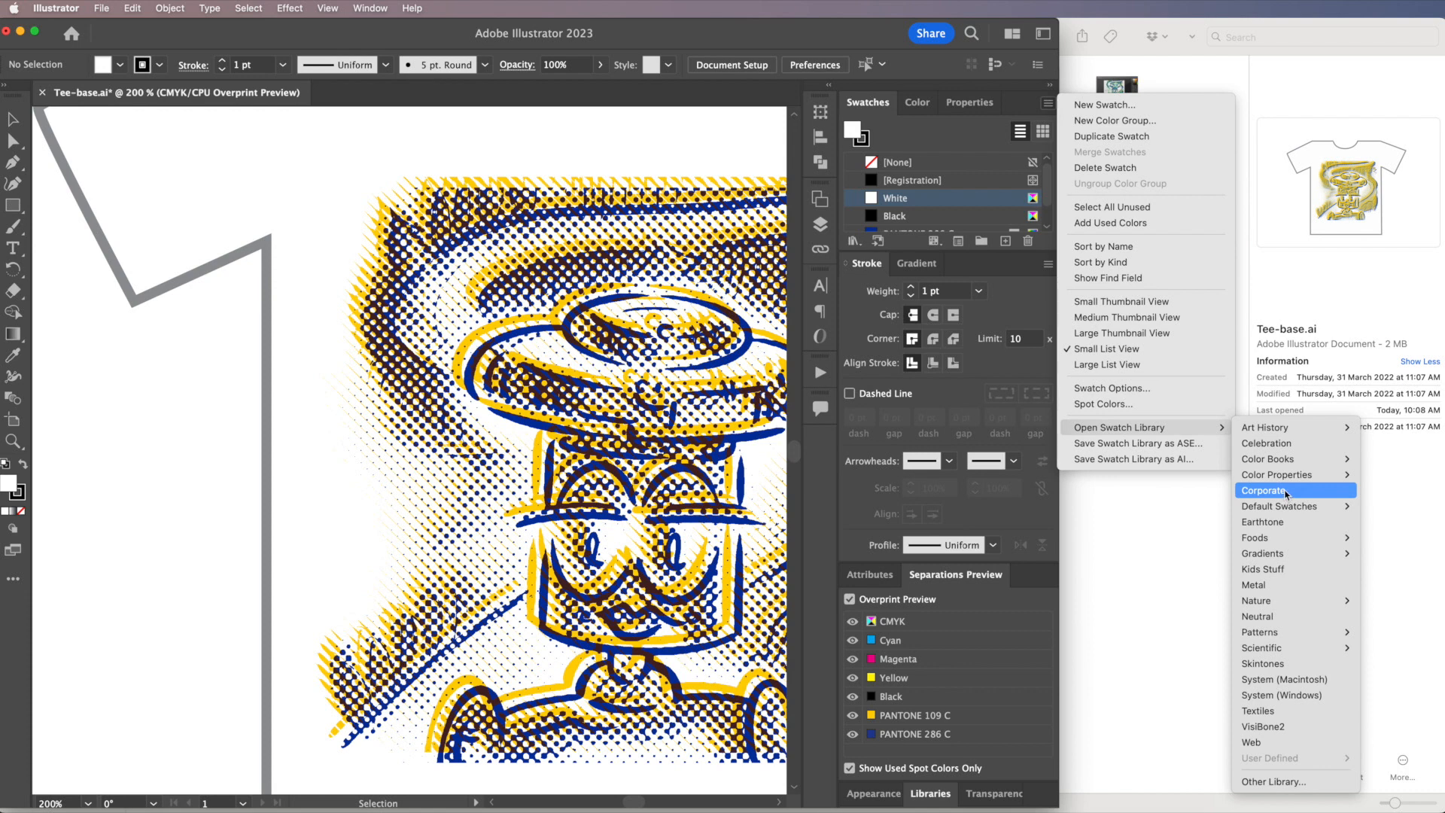
pyautogui.moveTo(1290, 461)
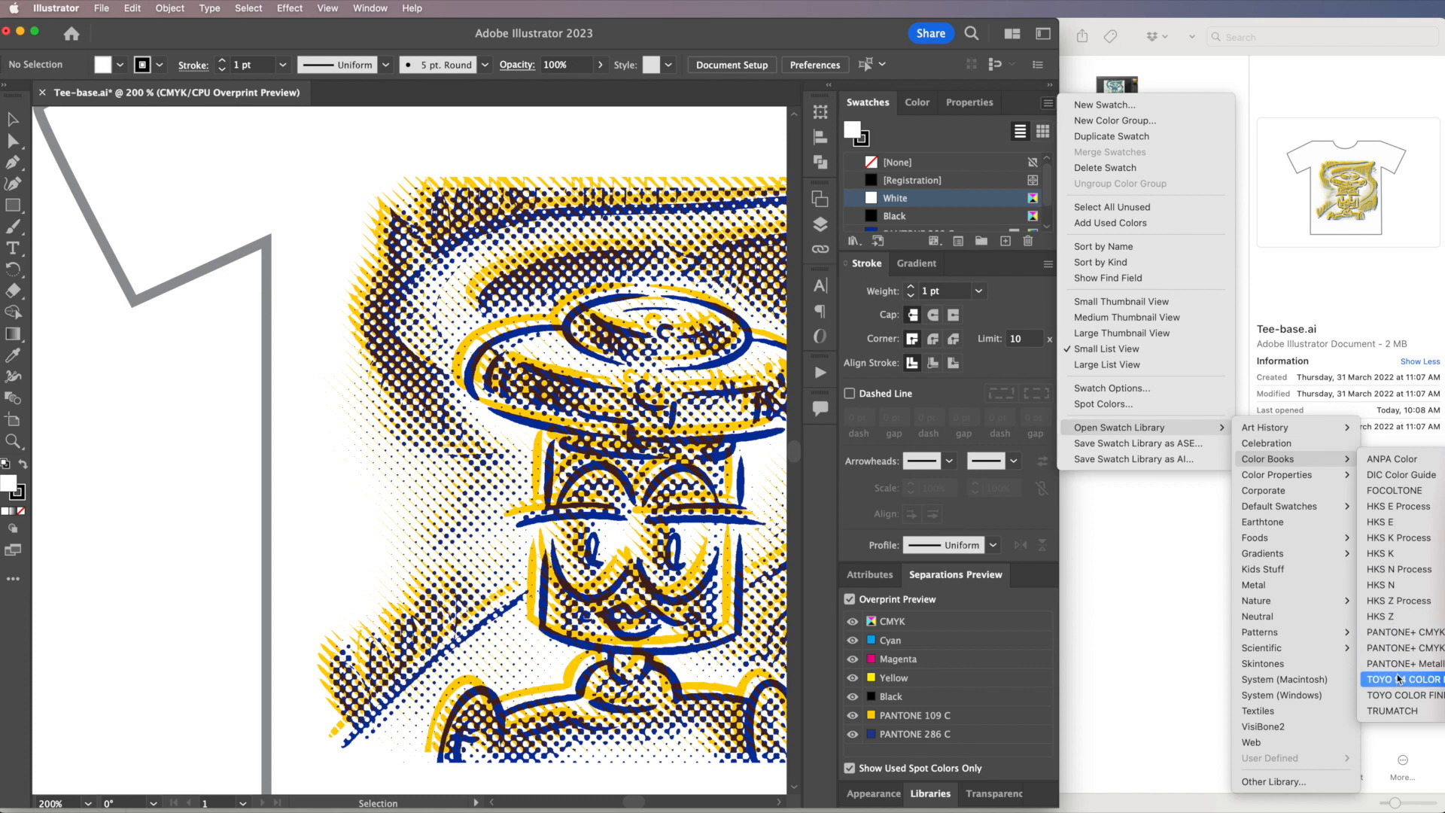
pyautogui.click(1394, 634)
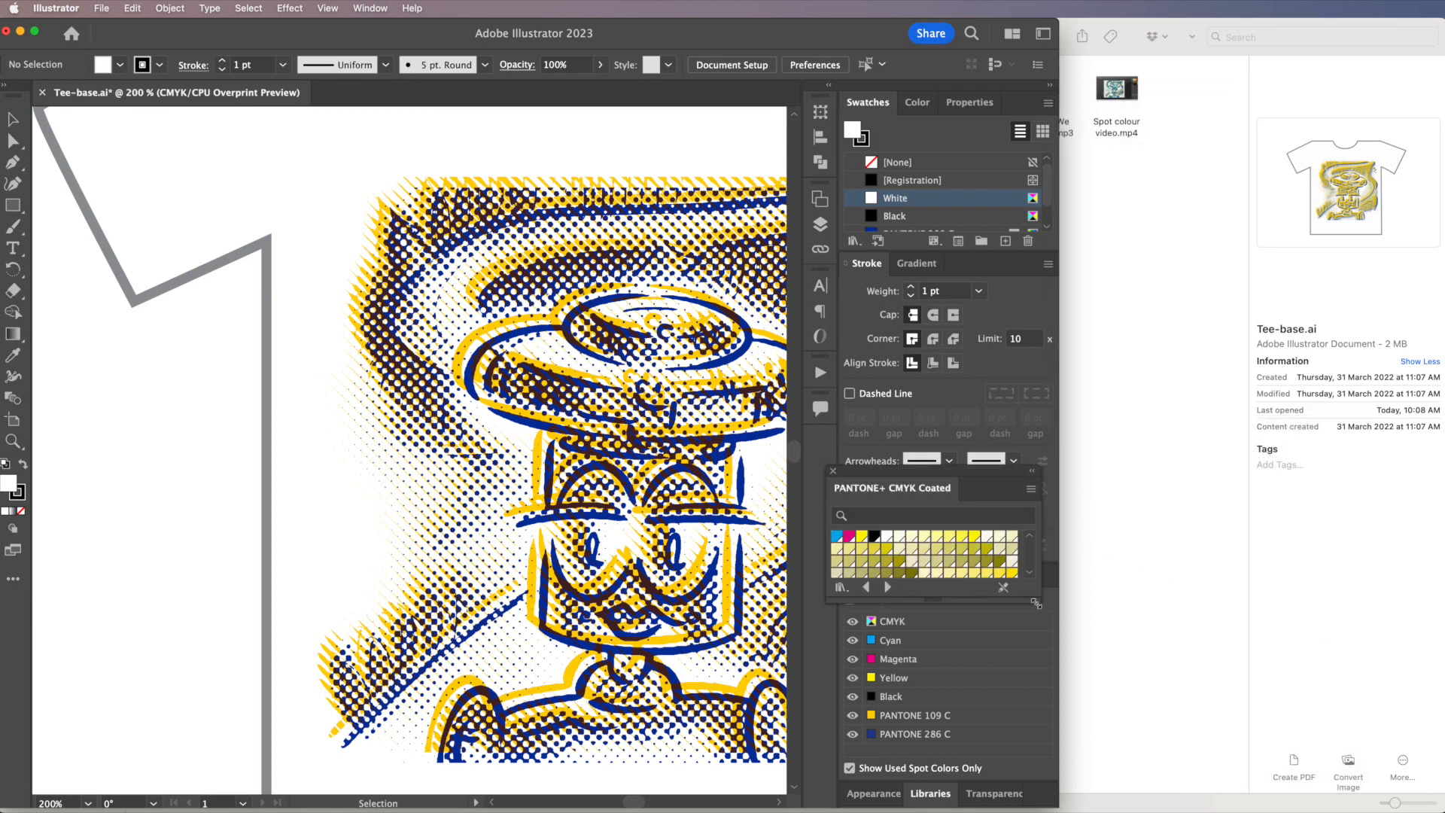
# - Enlarge and reposition the PANTONE+ CMYK Coated library and browse its colours in Small List View
pyautogui.moveTo(1040, 601); pyautogui.dragTo(1298, 809)
pyautogui.moveTo(1004, 476); pyautogui.dragTo(1068, 86)
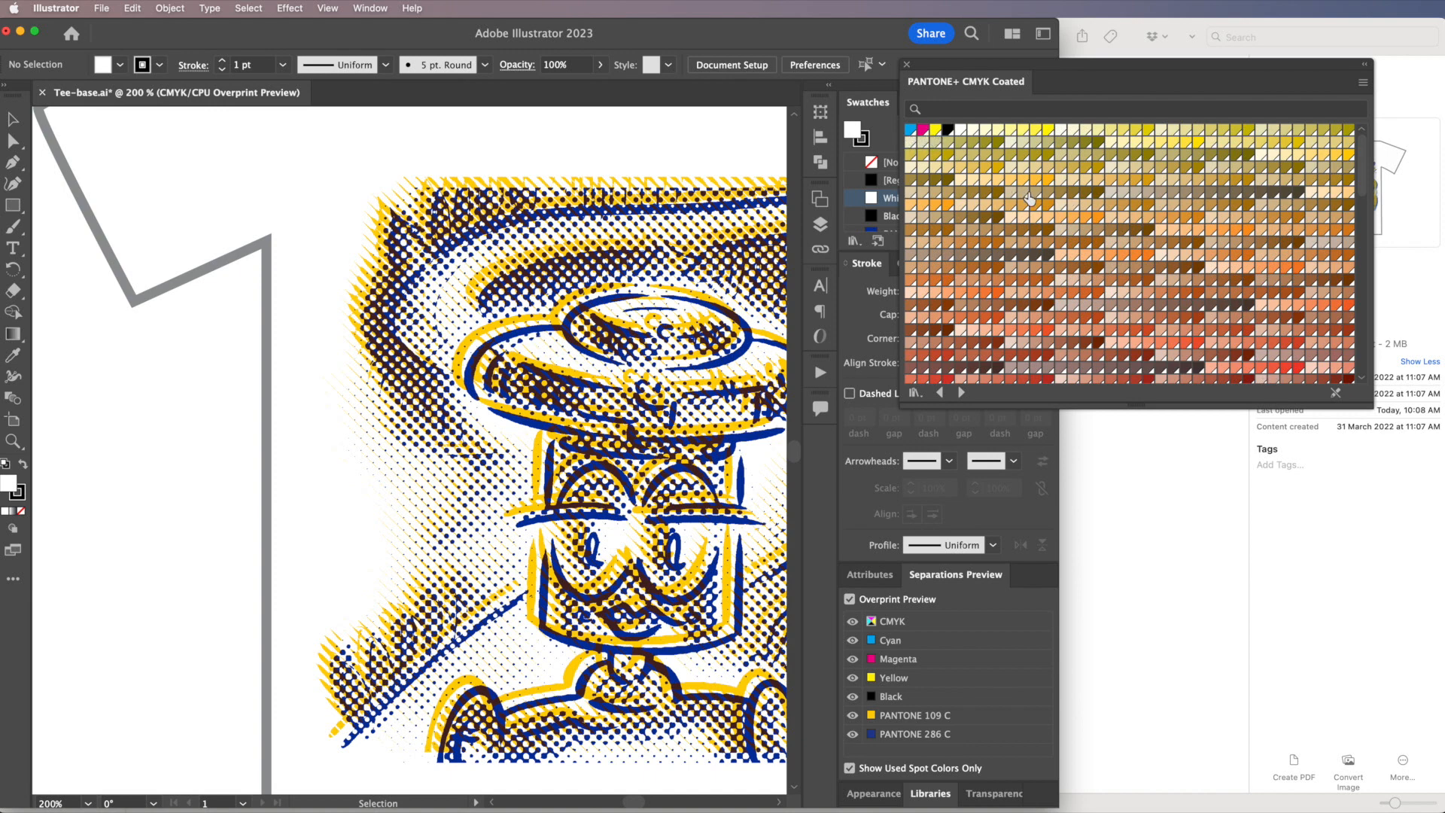
pyautogui.click(1361, 89)
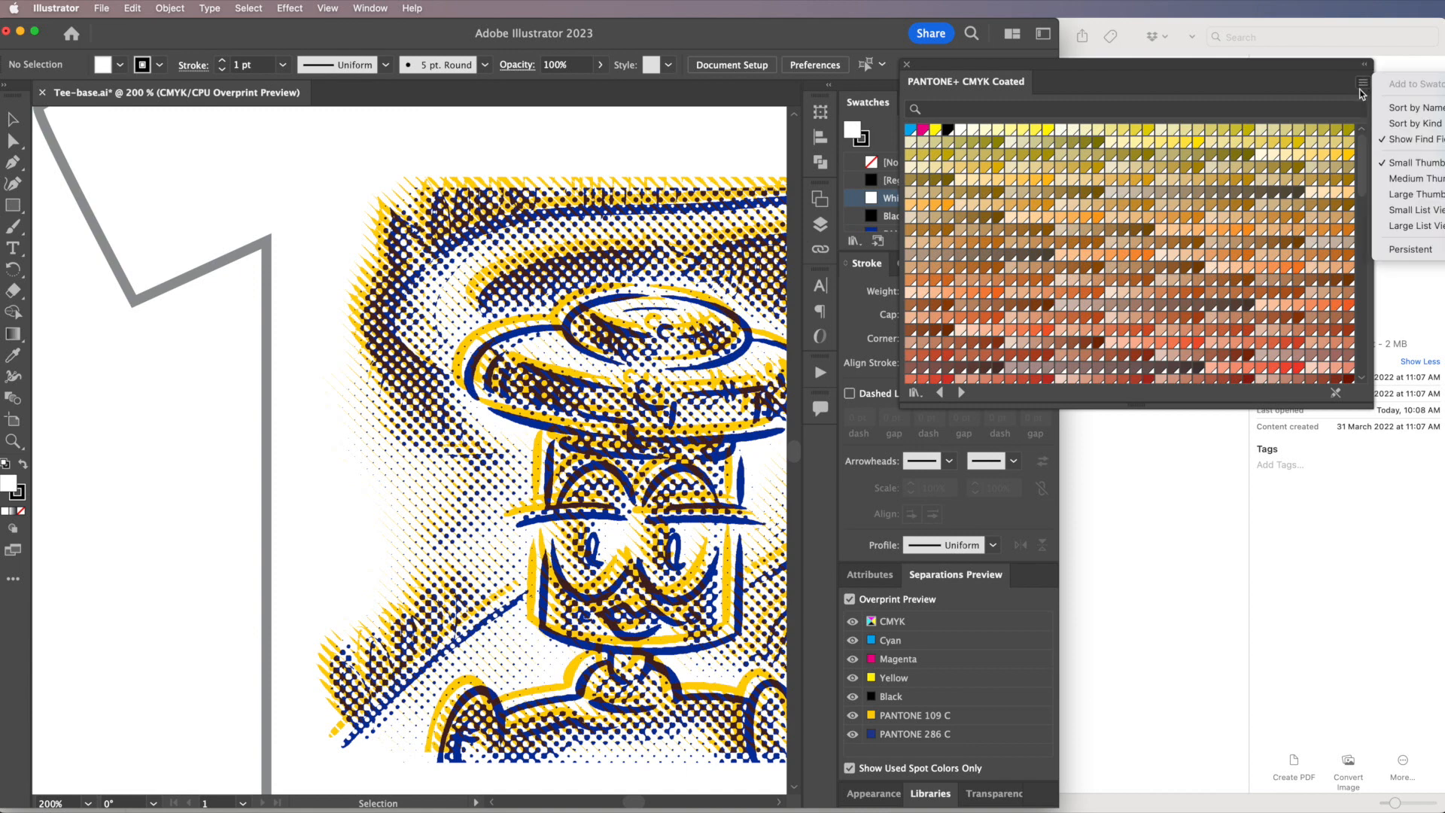
pyautogui.click(1392, 214)
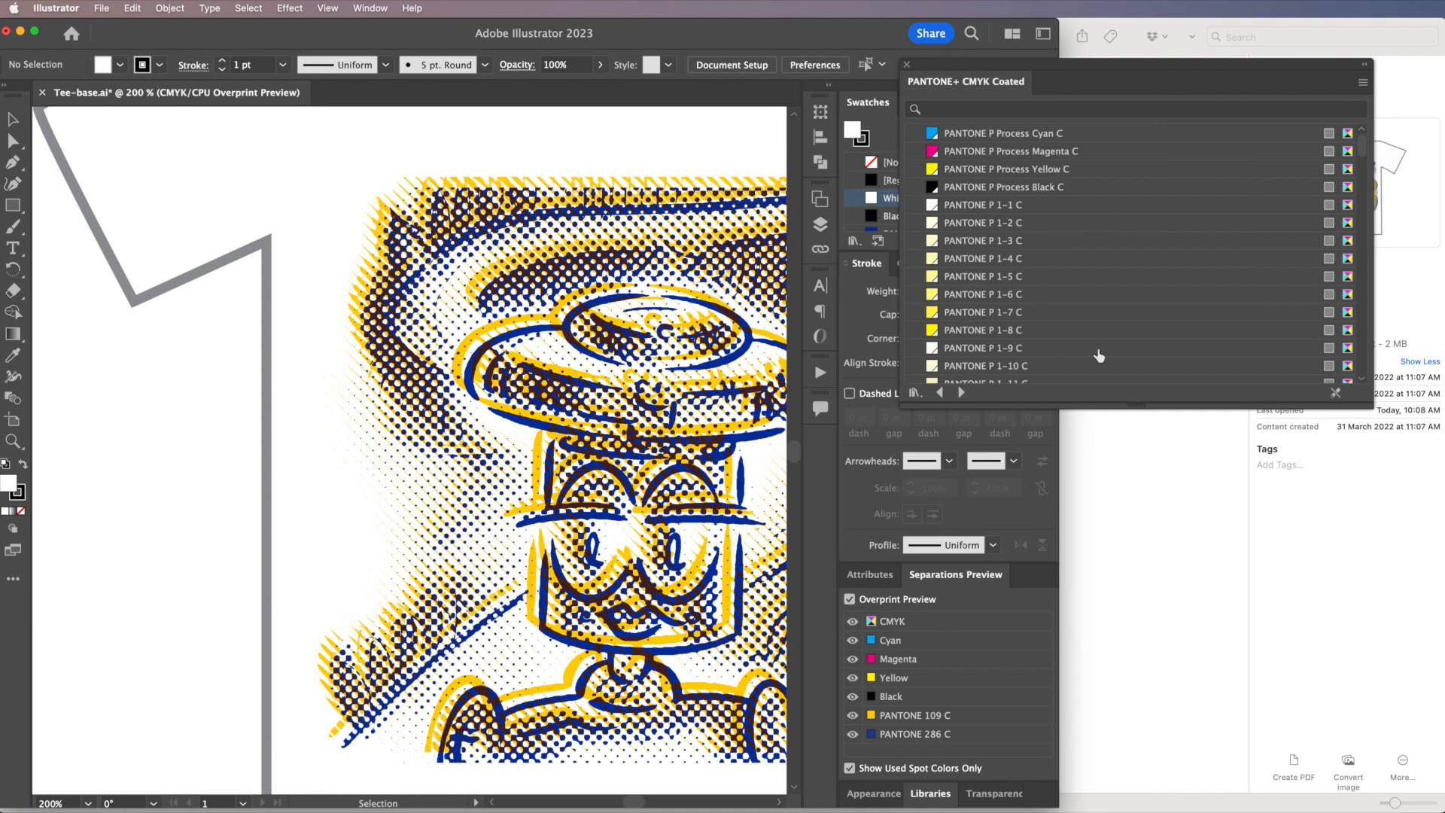
pyautogui.moveTo(1360, 147); pyautogui.dragTo(1360, 177)
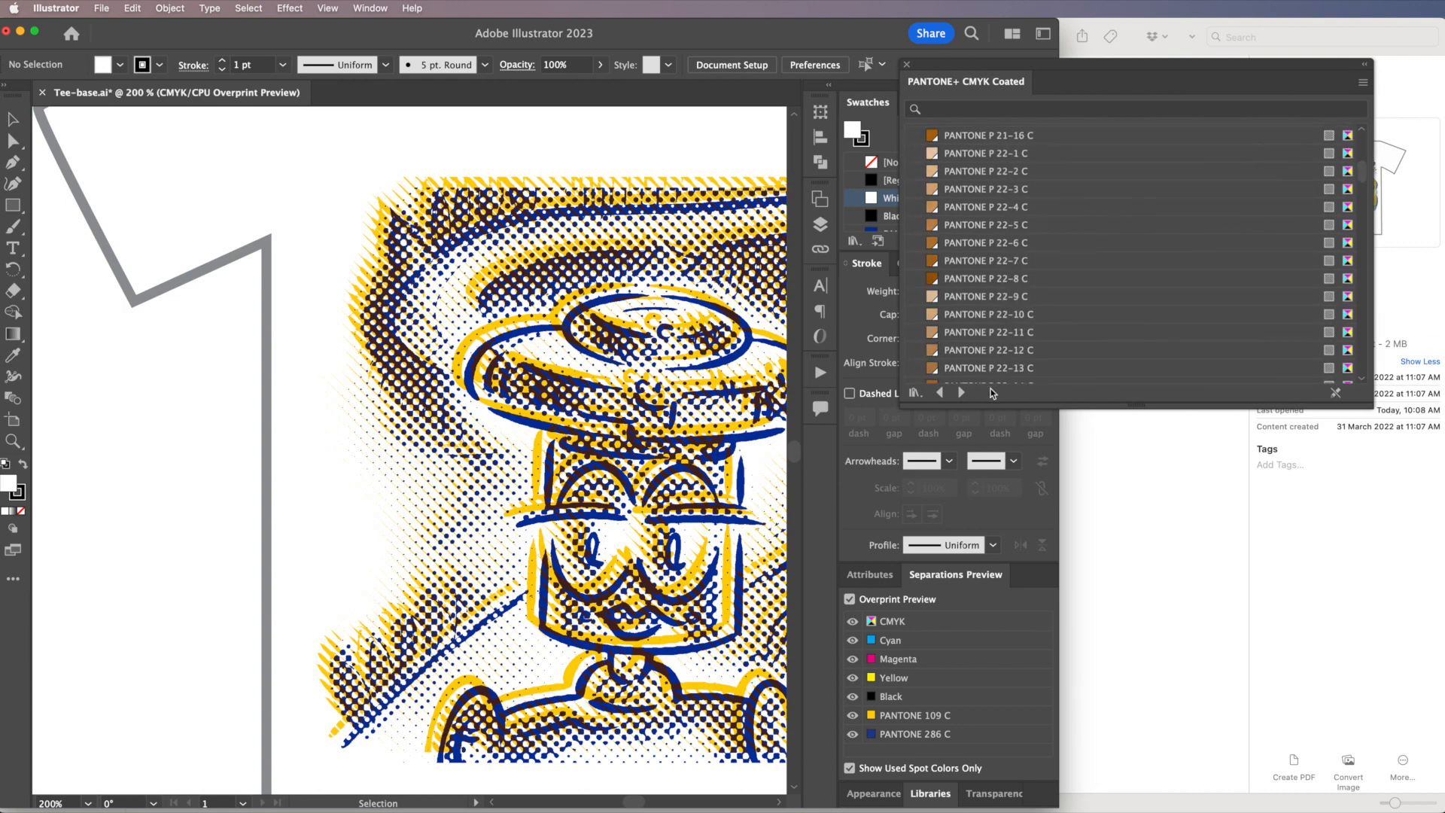
pyautogui.moveTo(1361, 169); pyautogui.dragTo(1032, 88)
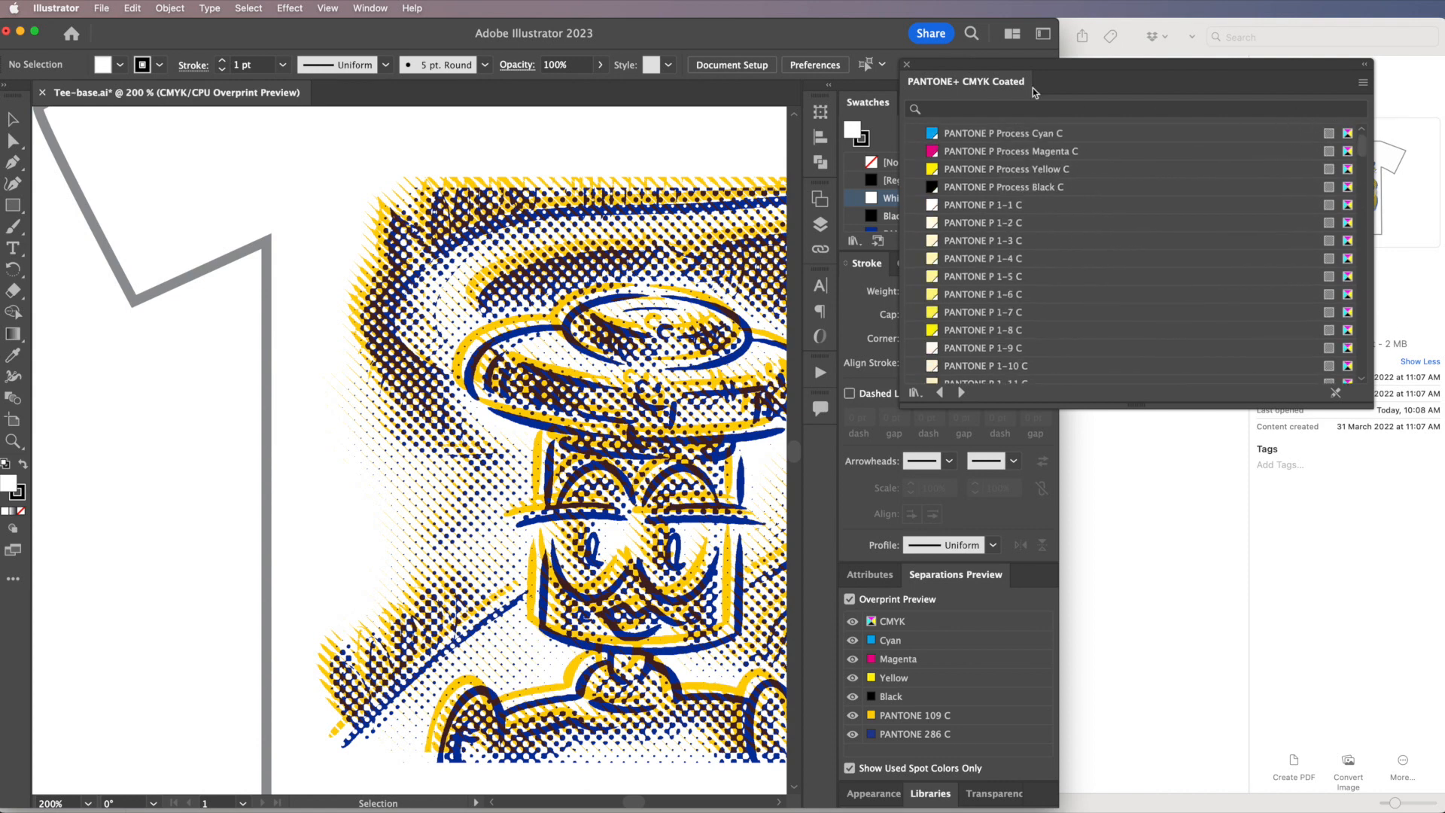
# - Close the PANTONE+ CMYK Coated library, and briefly open and close the Pantone Connect extension
pyautogui.click(907, 66)
pyautogui.click(361, 9)
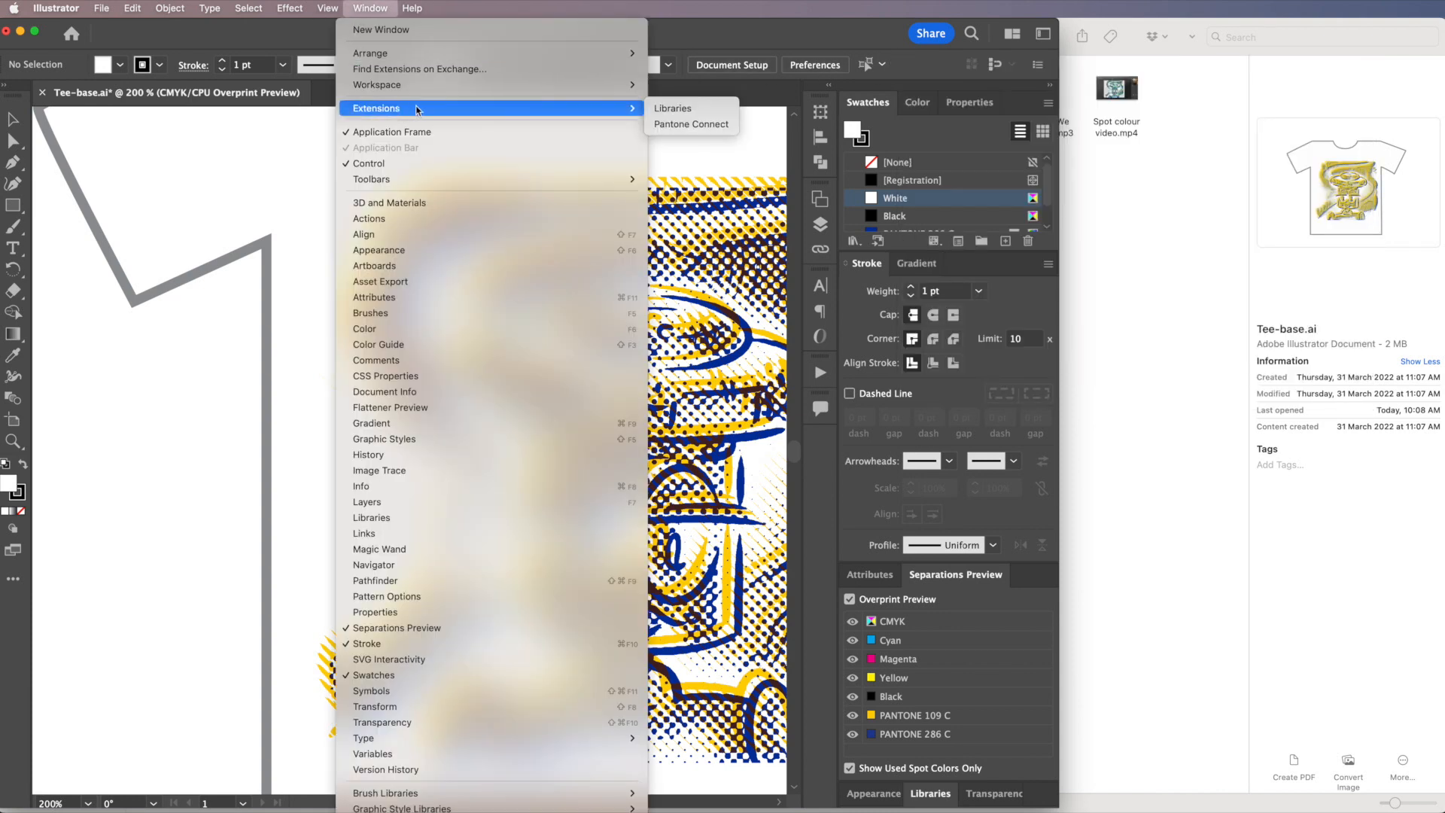
pyautogui.moveTo(631, 111)
pyautogui.click(673, 125)
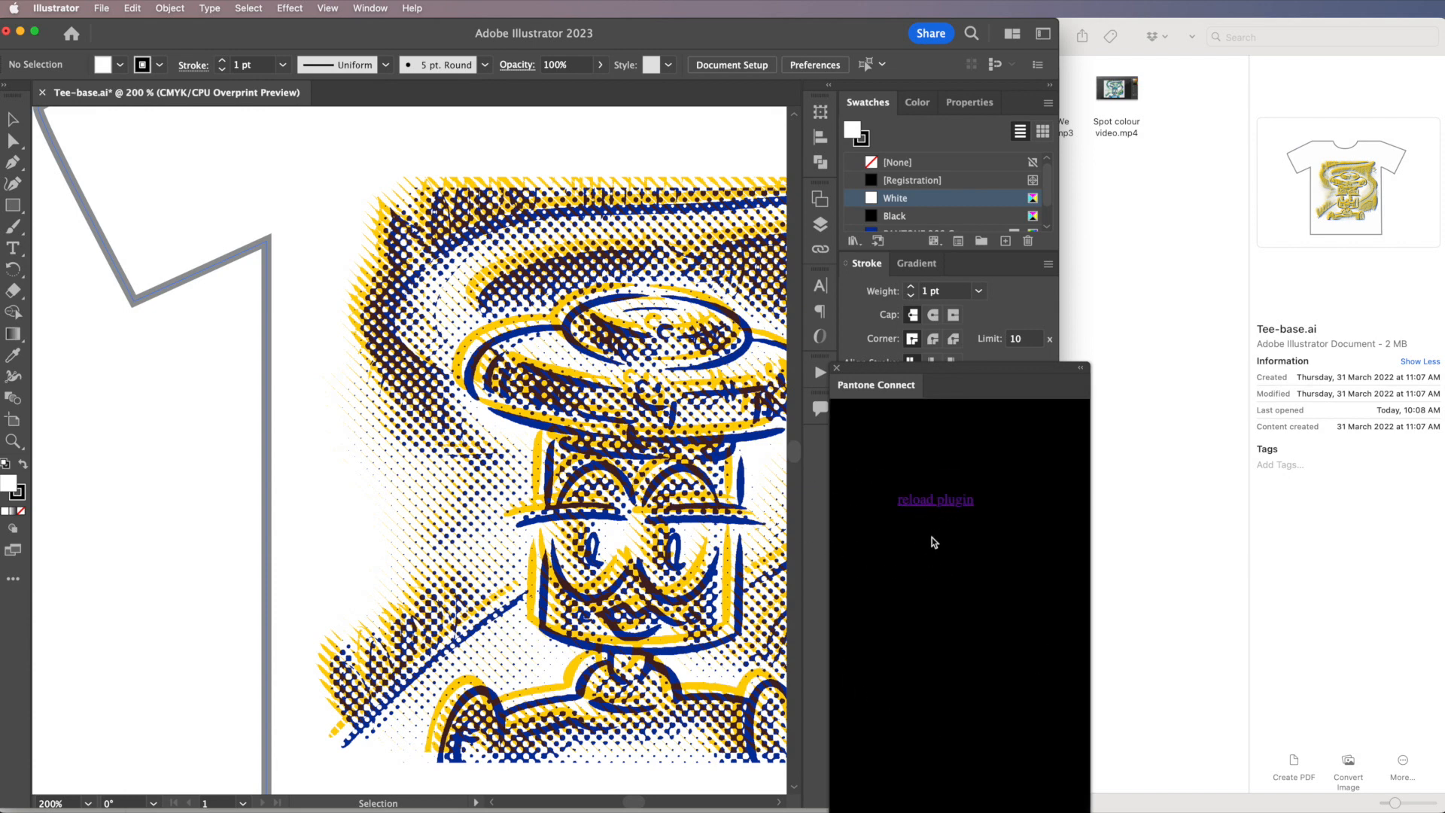
pyautogui.click(838, 369)
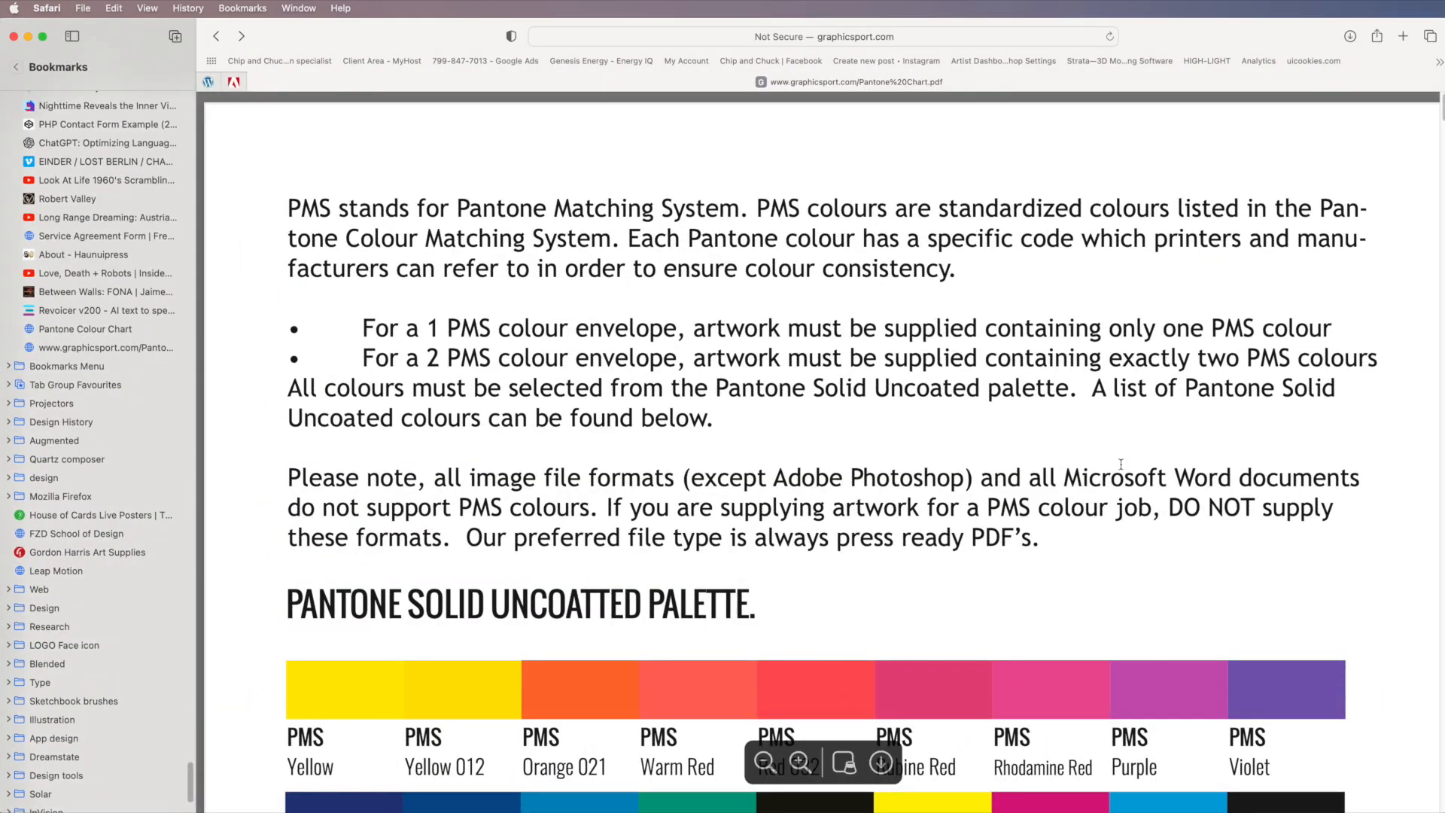
# - Switch to Safari, browse the Pantone Solid Uncoated chart to the purples and copy the name Pantone 2405
pyautogui.scroll(-20, 1425, 170)
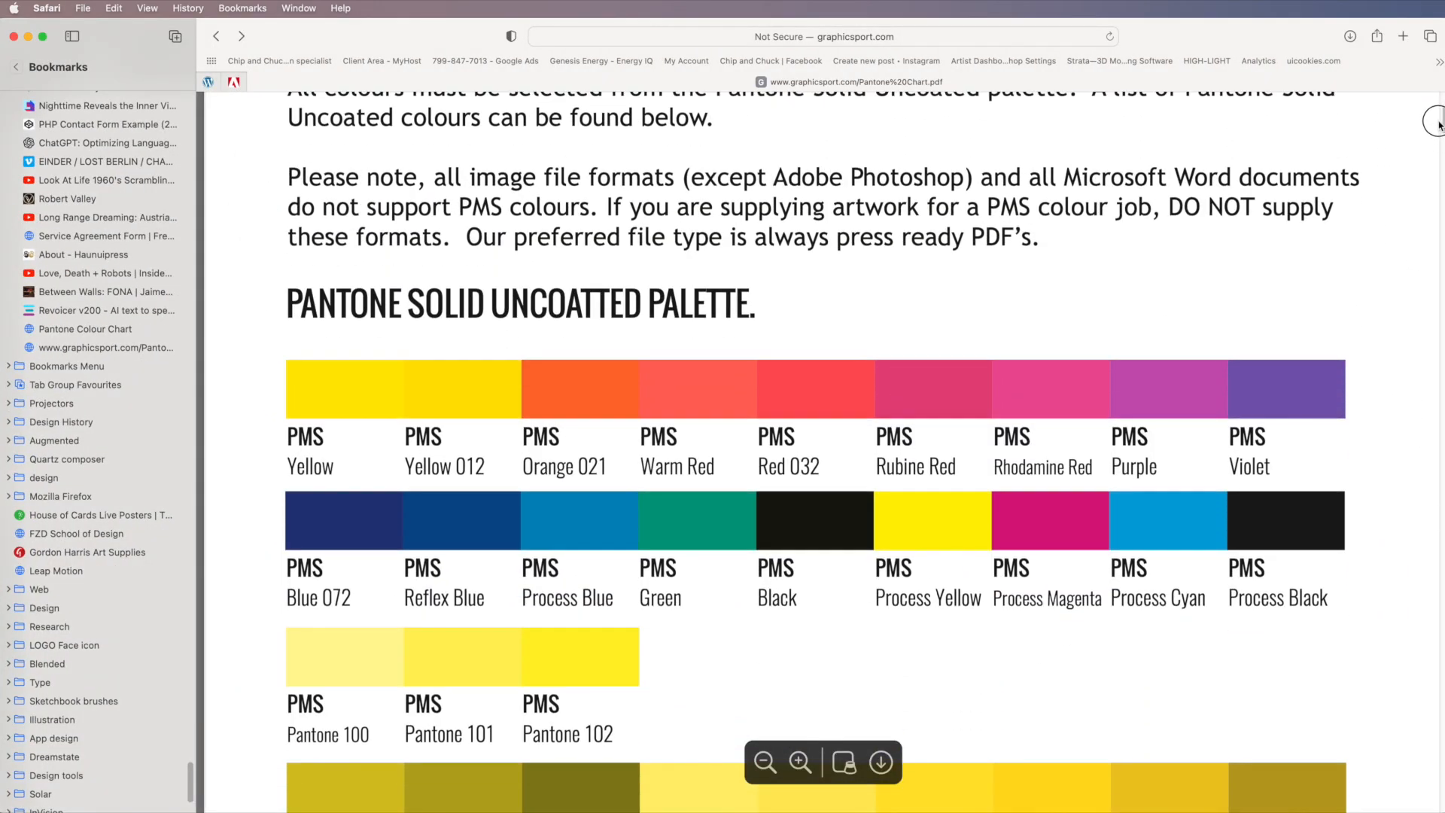
pyautogui.scroll(-20, 1424, 170)
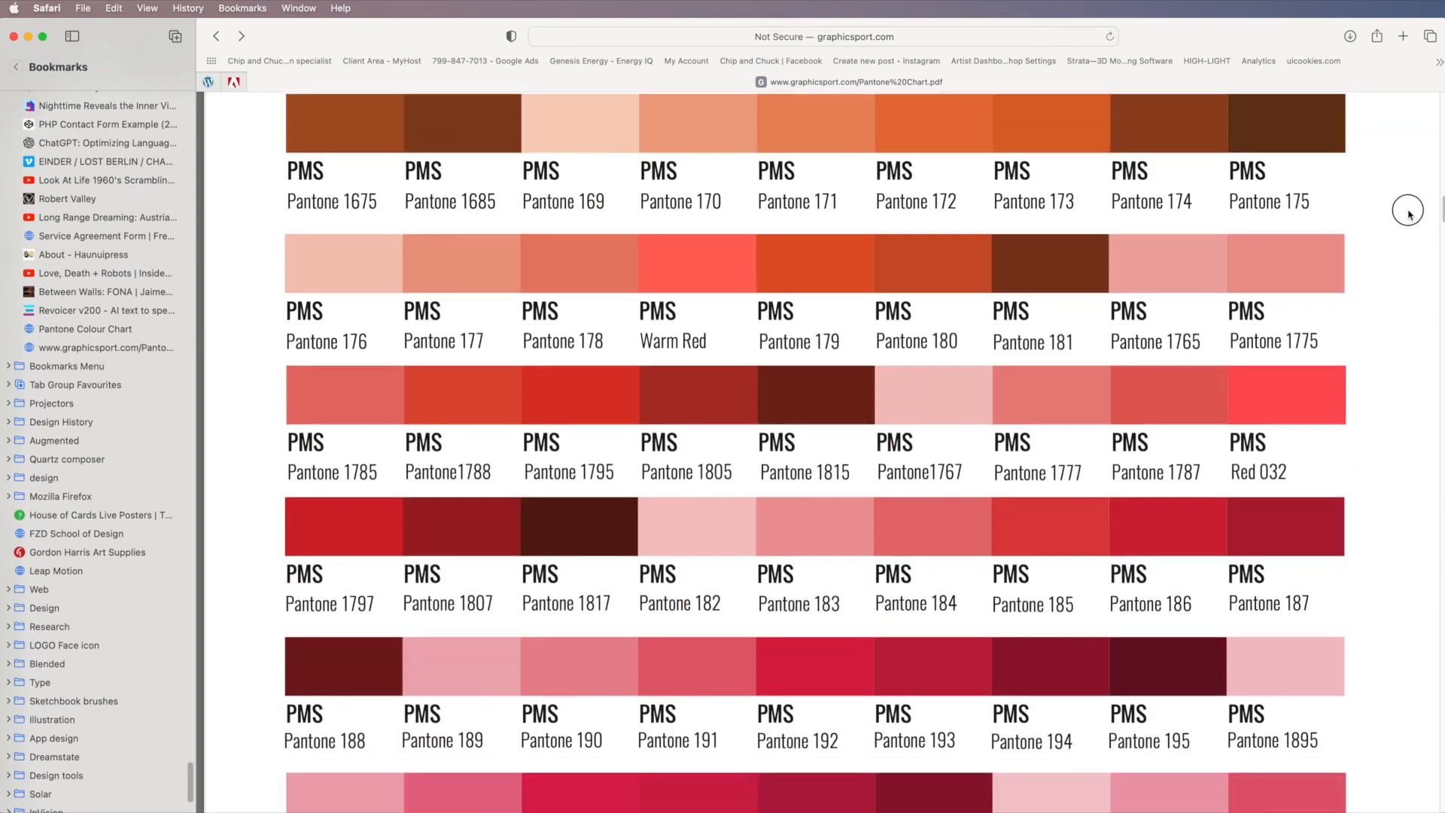
pyautogui.scroll(-15, 1406, 216)
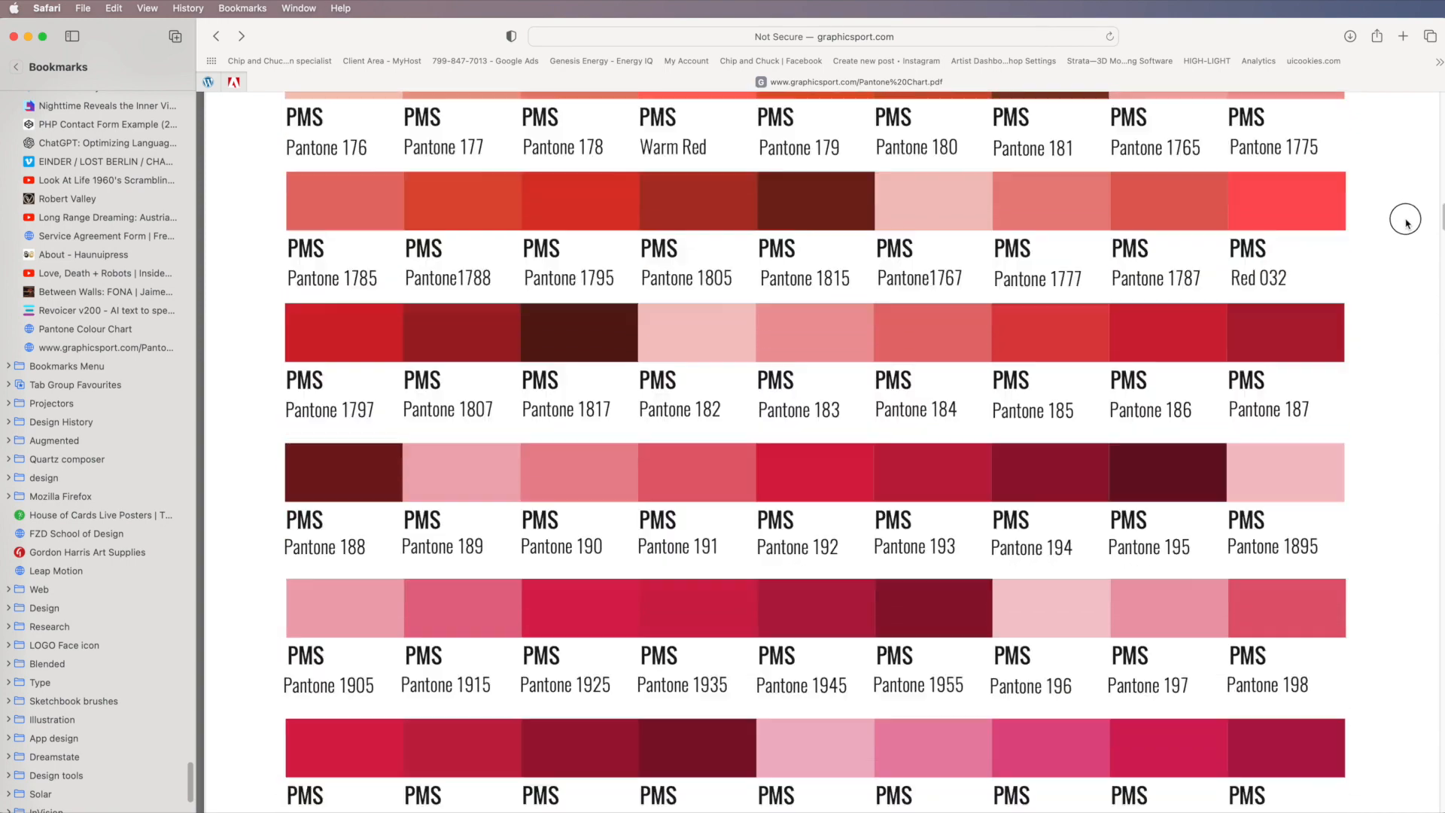
pyautogui.scroll(-6, 1397, 257)
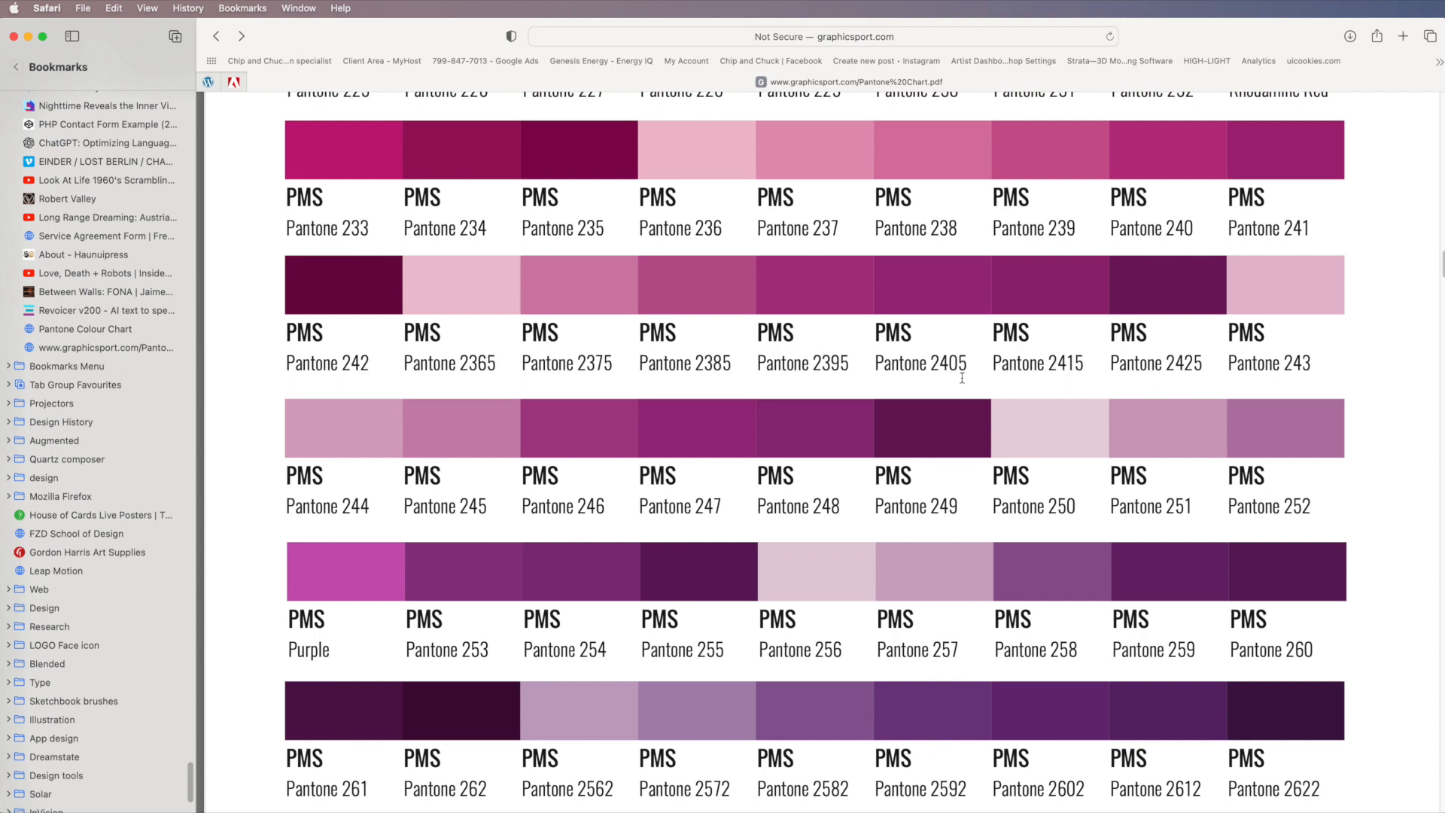
pyautogui.moveTo(971, 364); pyautogui.dragTo(873, 360)
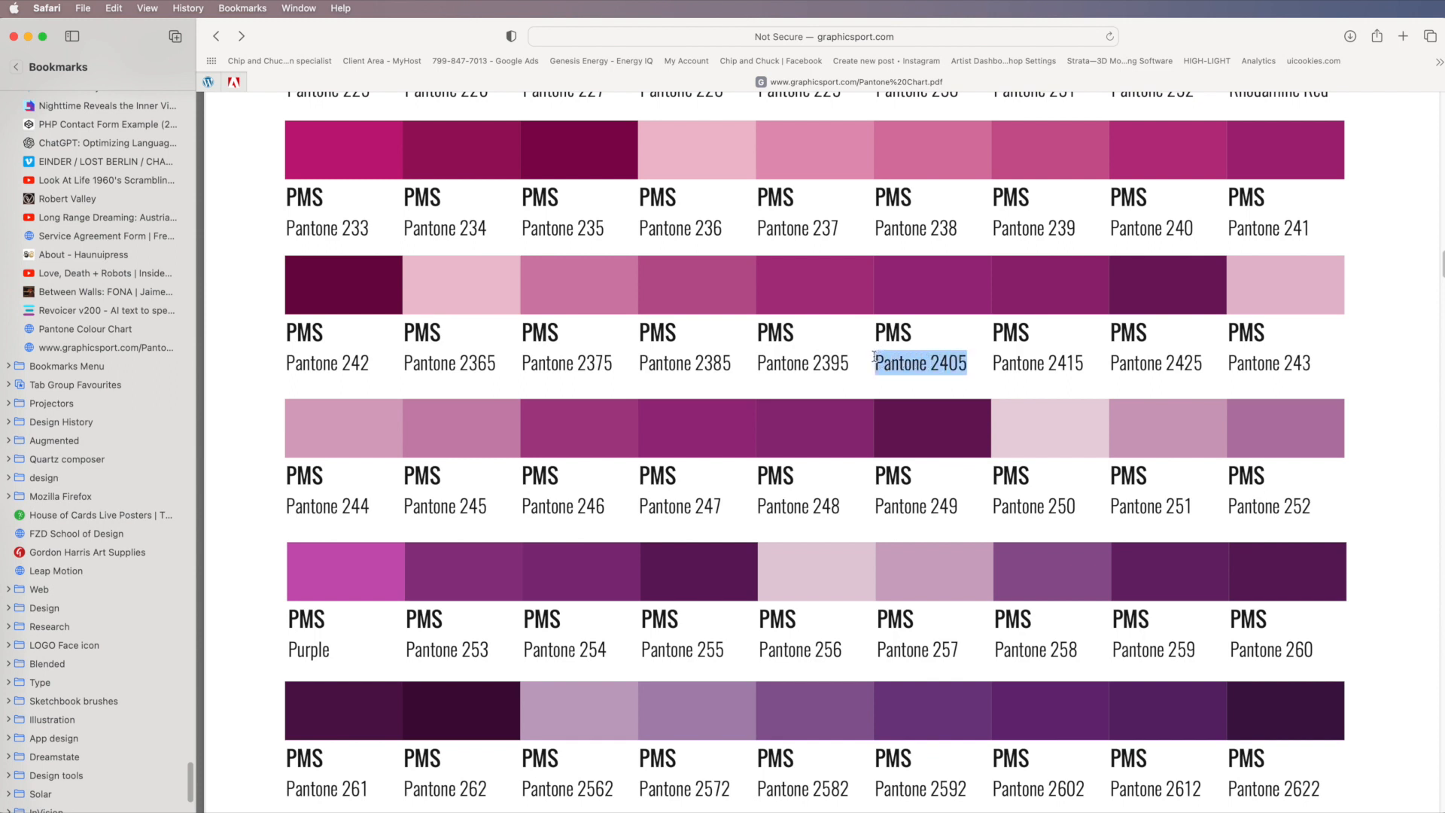
pyautogui.press('super+c')
# - Capture the Pantone 2405 chart sample with its label as a screenshot and place it over the shirt artwork in Illustrator
pyautogui.press('super+shift+4')
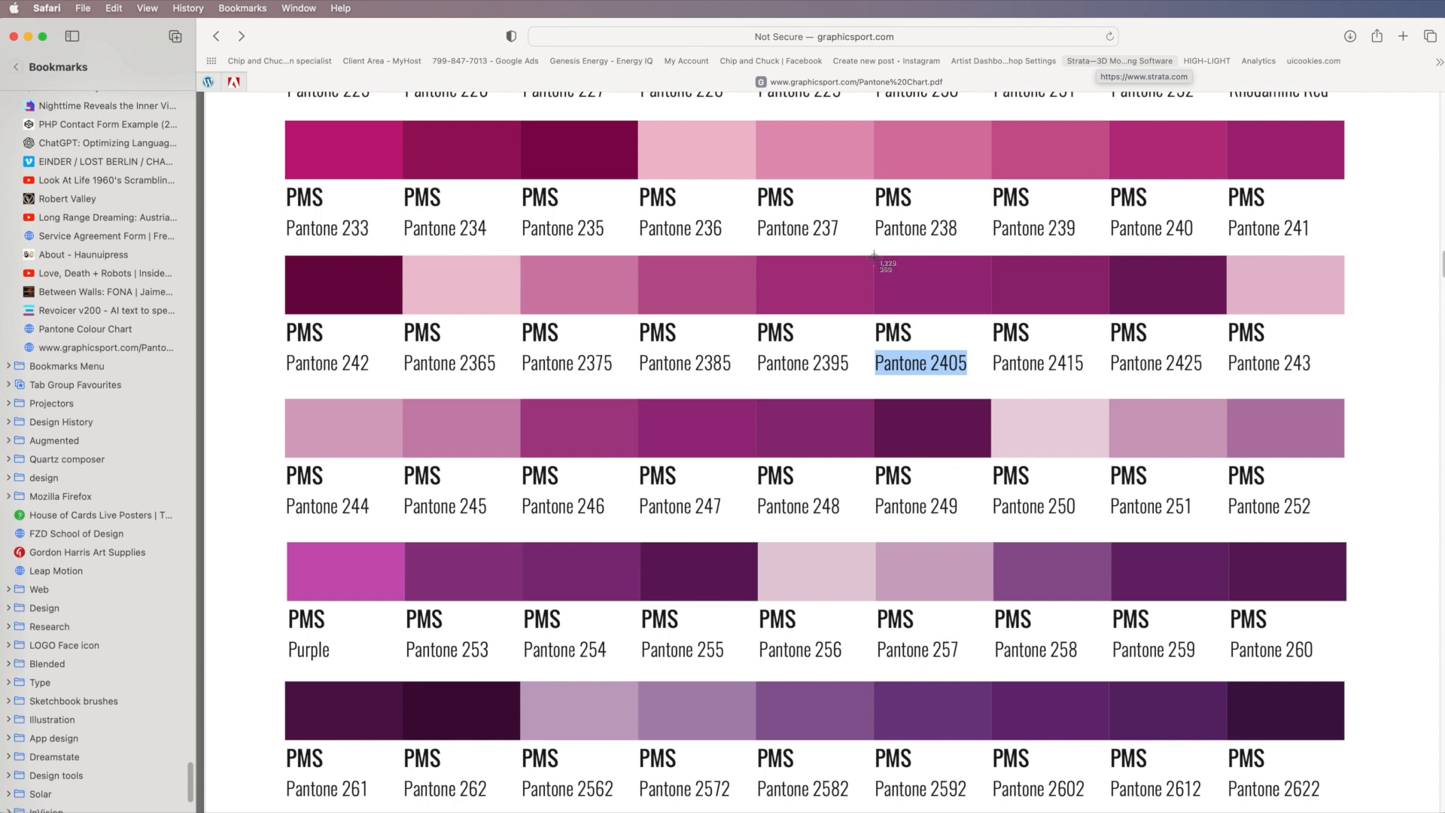
pyautogui.moveTo(873, 257); pyautogui.dragTo(991, 396)
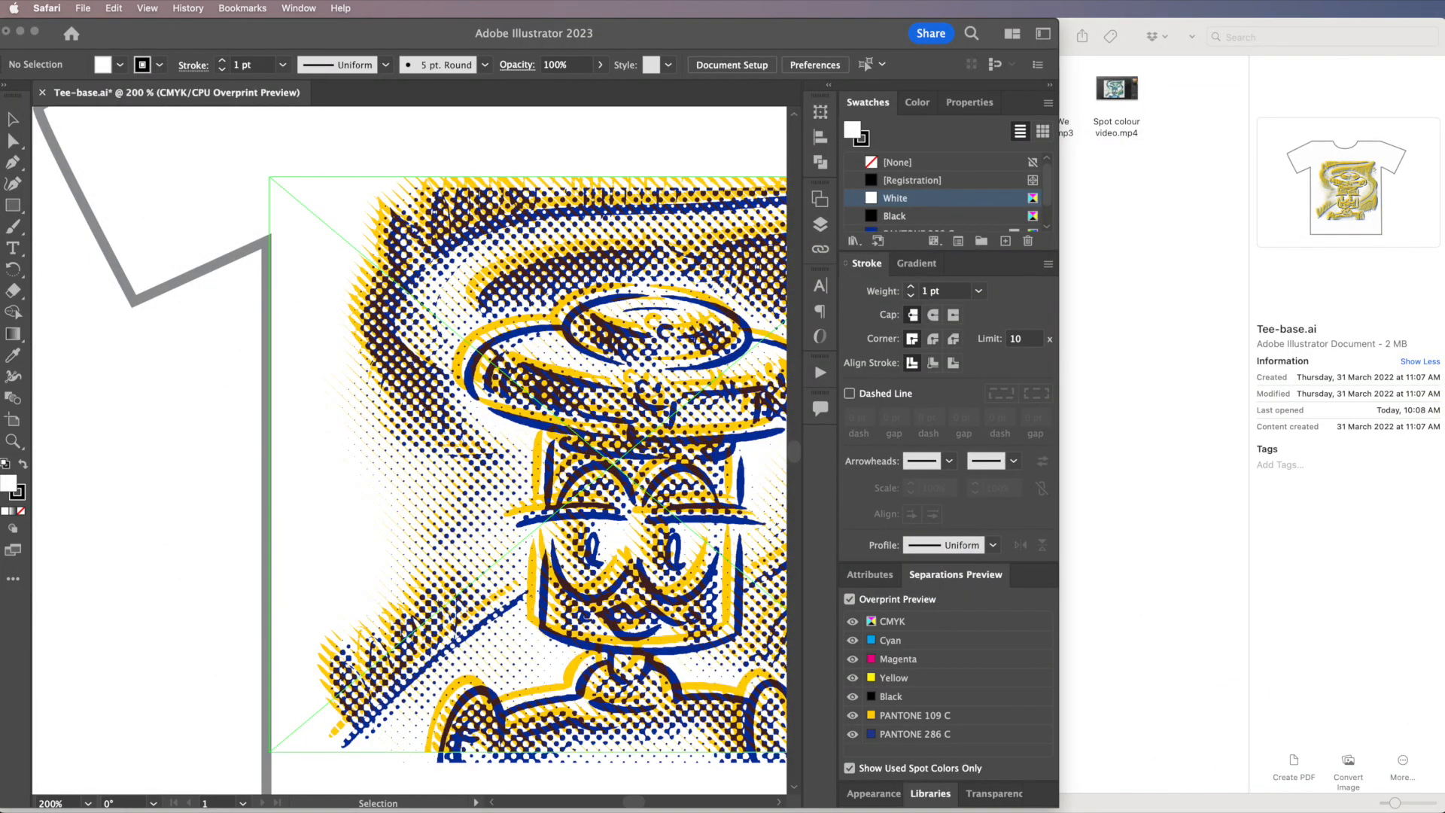
pyautogui.moveTo(1098, 809); pyautogui.dragTo(153, 509)
pyautogui.moveTo(139, 374); pyautogui.dragTo(297, 380)
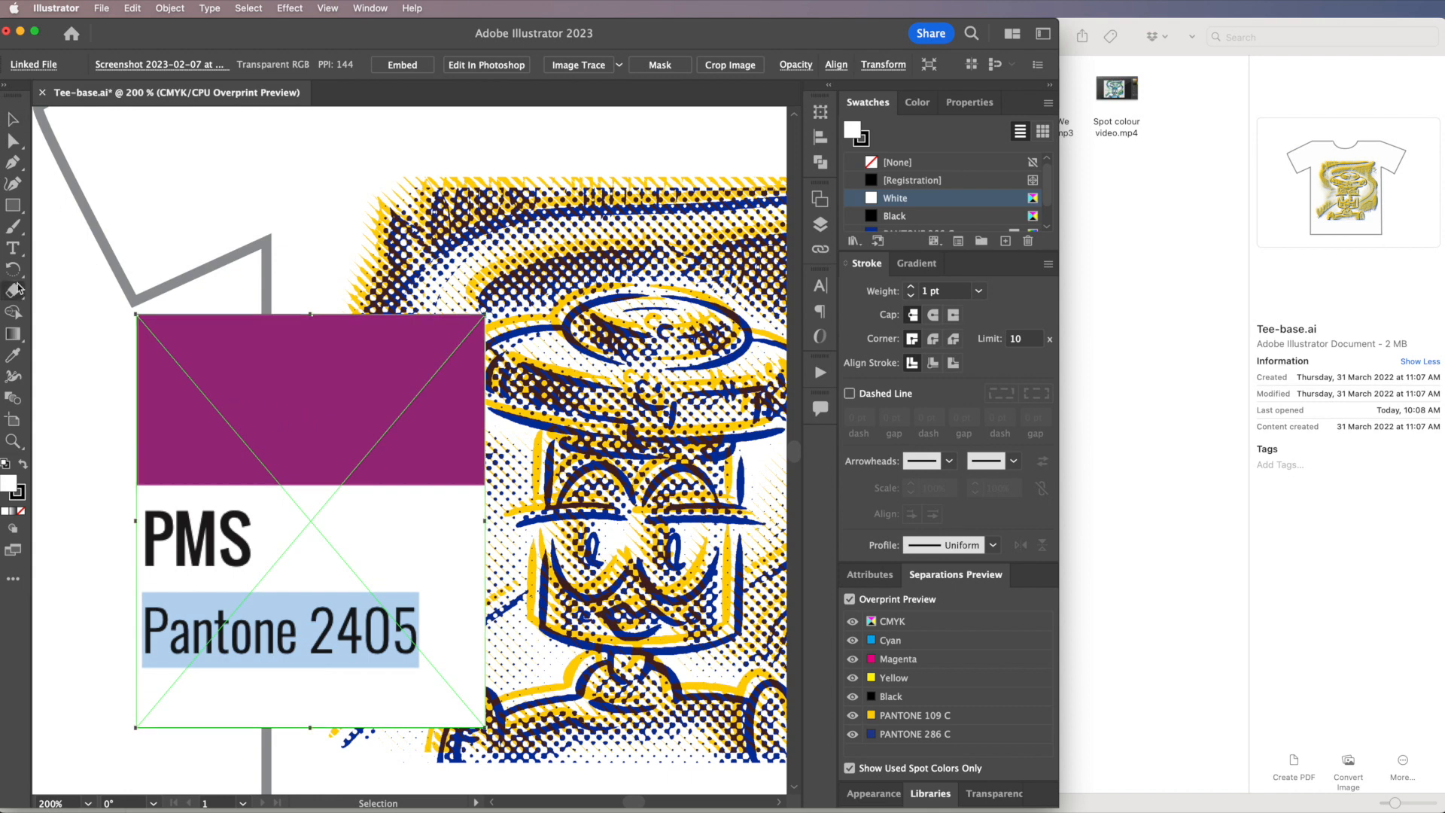
# - Sample the purple from the placed screenshot with the Eyedropper and add it to a floating, enlarged Swatches list
pyautogui.click(13, 355)
pyautogui.click(294, 354)
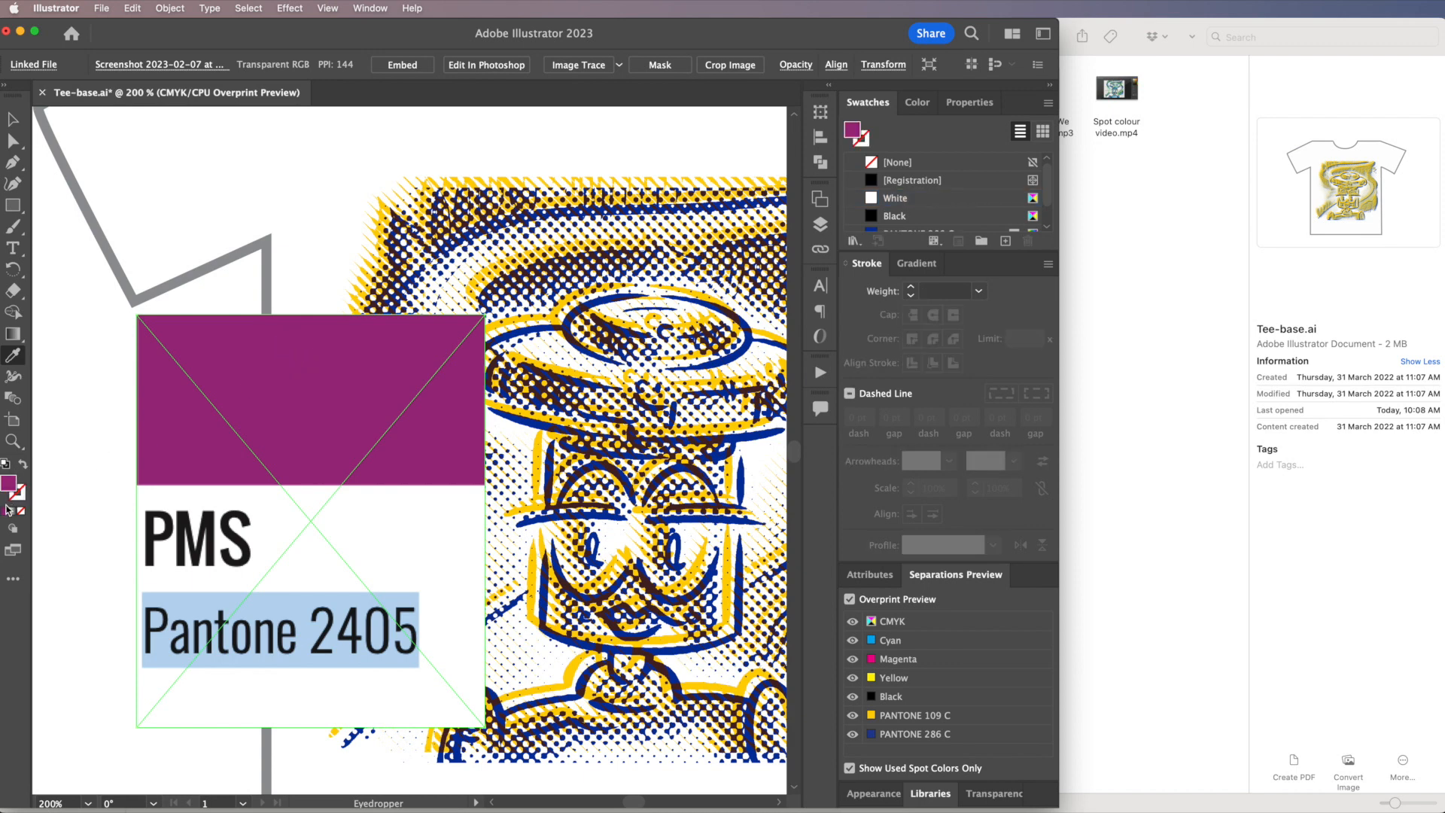
pyautogui.click(868, 103)
pyautogui.moveTo(868, 103); pyautogui.dragTo(586, 175)
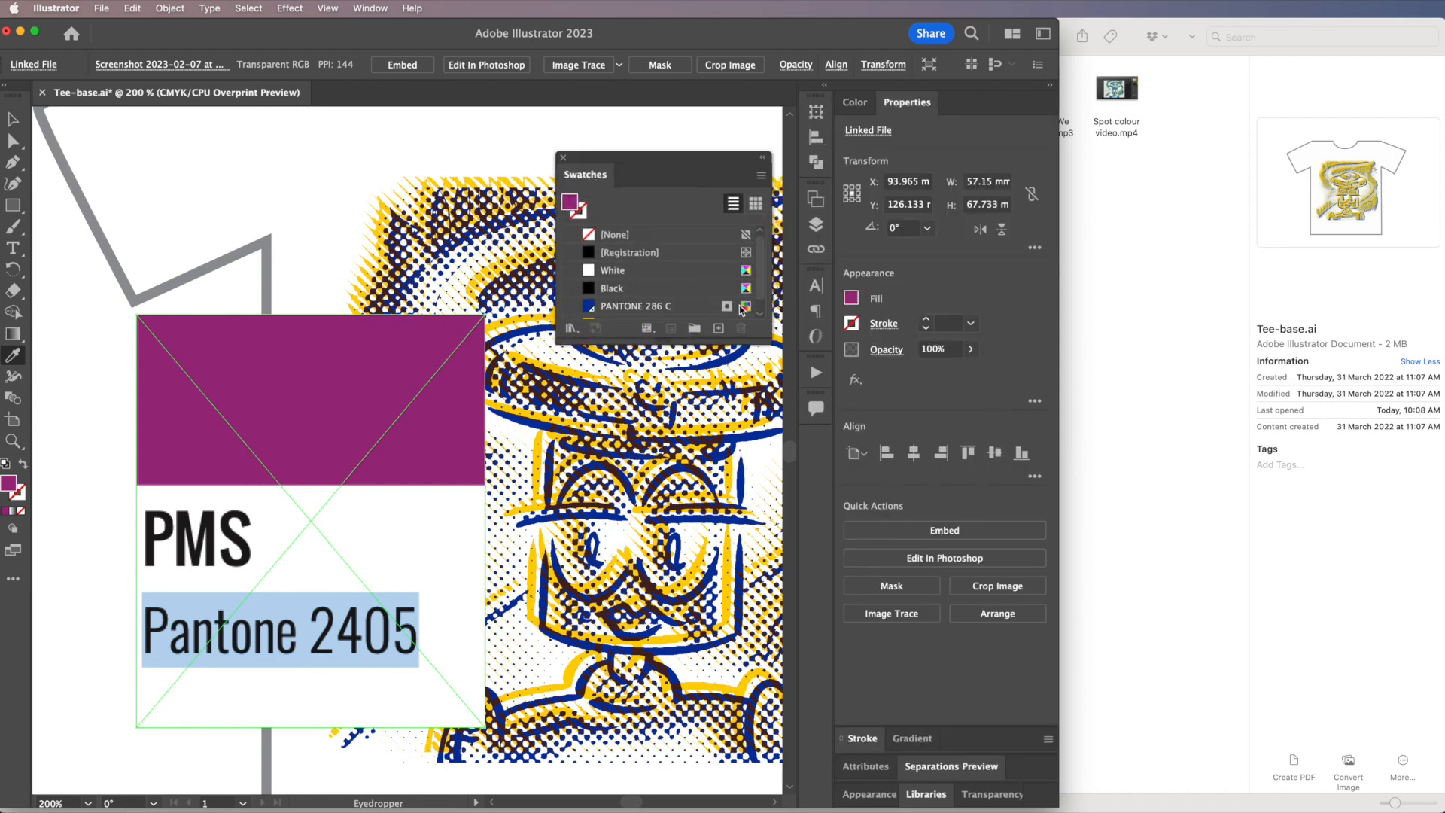
pyautogui.moveTo(760, 333); pyautogui.dragTo(797, 533)
pyautogui.moveTo(11, 482)
pyautogui.mouseDown()
pyautogui.moveTo(574, 384)
pyautogui.moveTo(591, 348)
pyautogui.mouseUp()
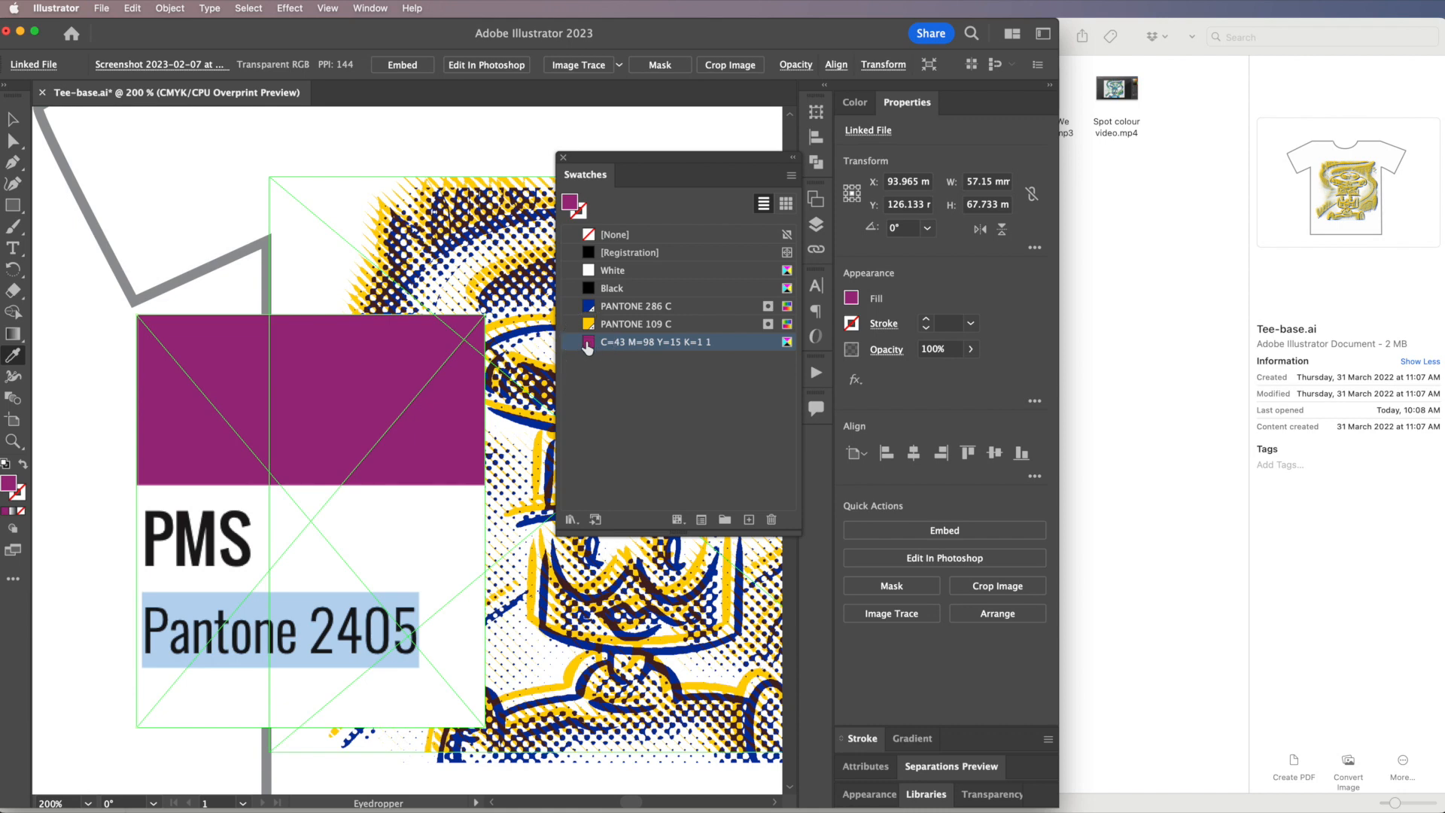
# - Set the new purple swatch's color mode to Lab and its color type to Spot Color
pyautogui.doubleClick(589, 343)
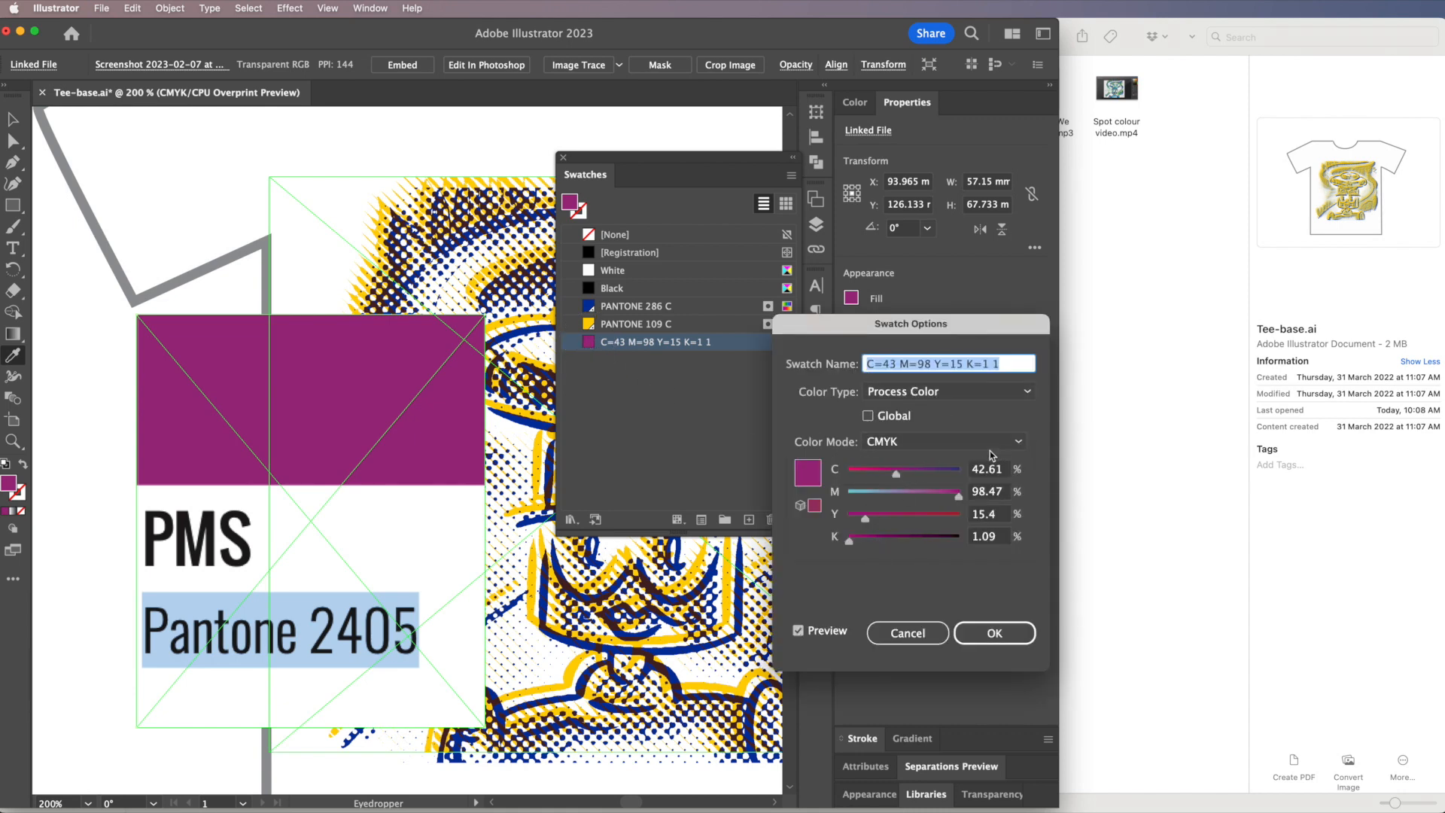
pyautogui.click(1020, 441)
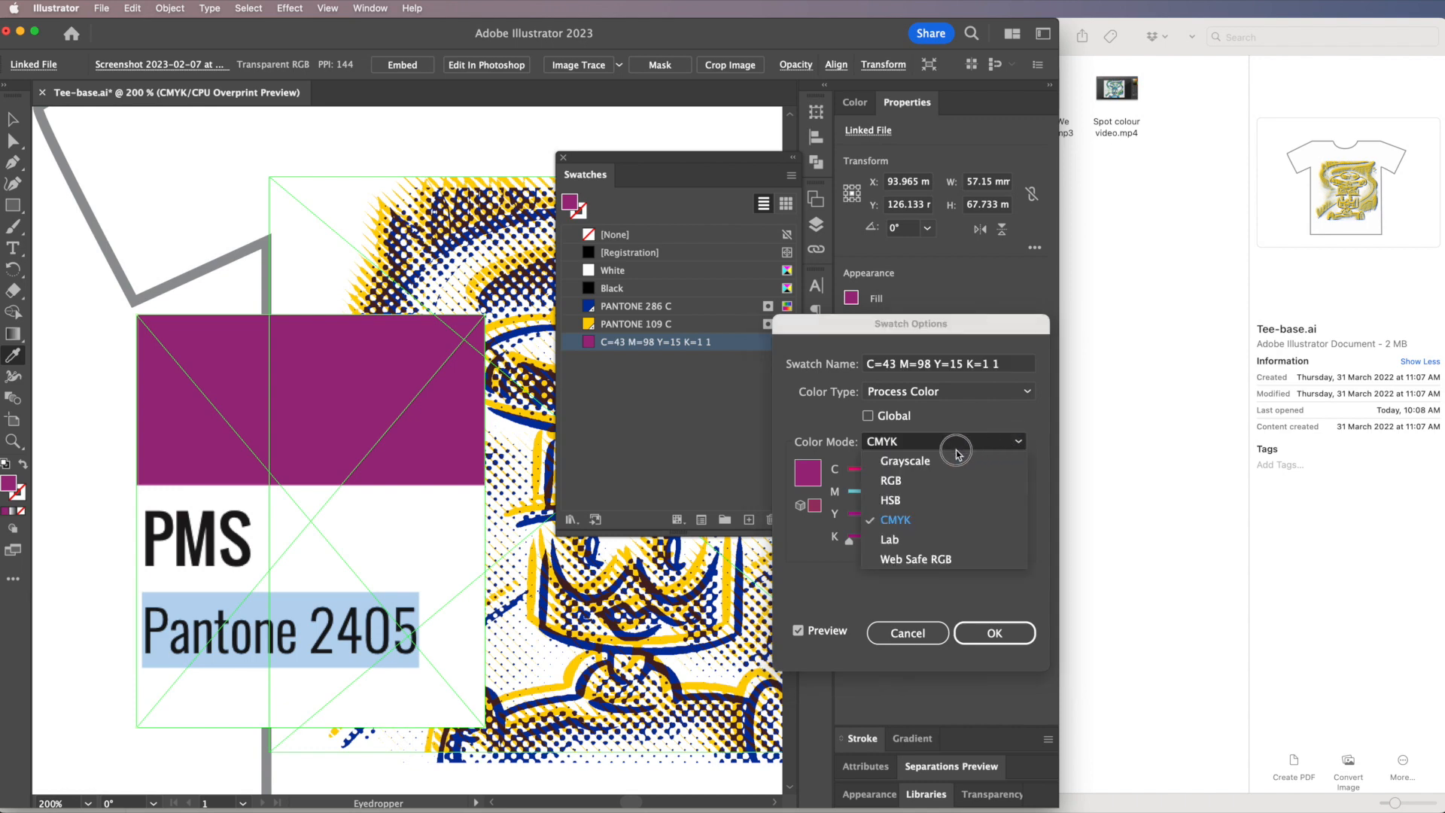
pyautogui.click(891, 539)
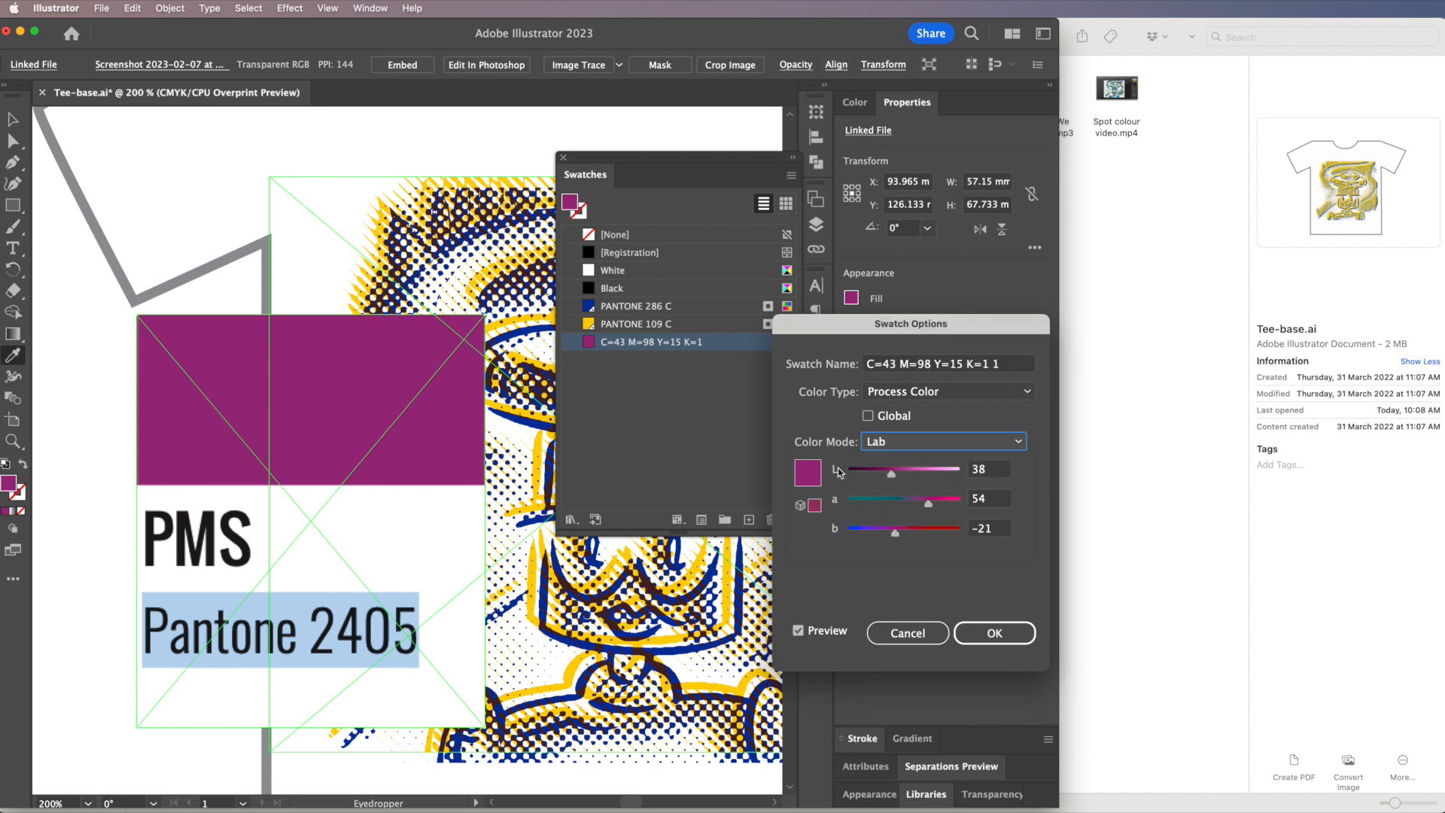
pyautogui.click(1028, 395)
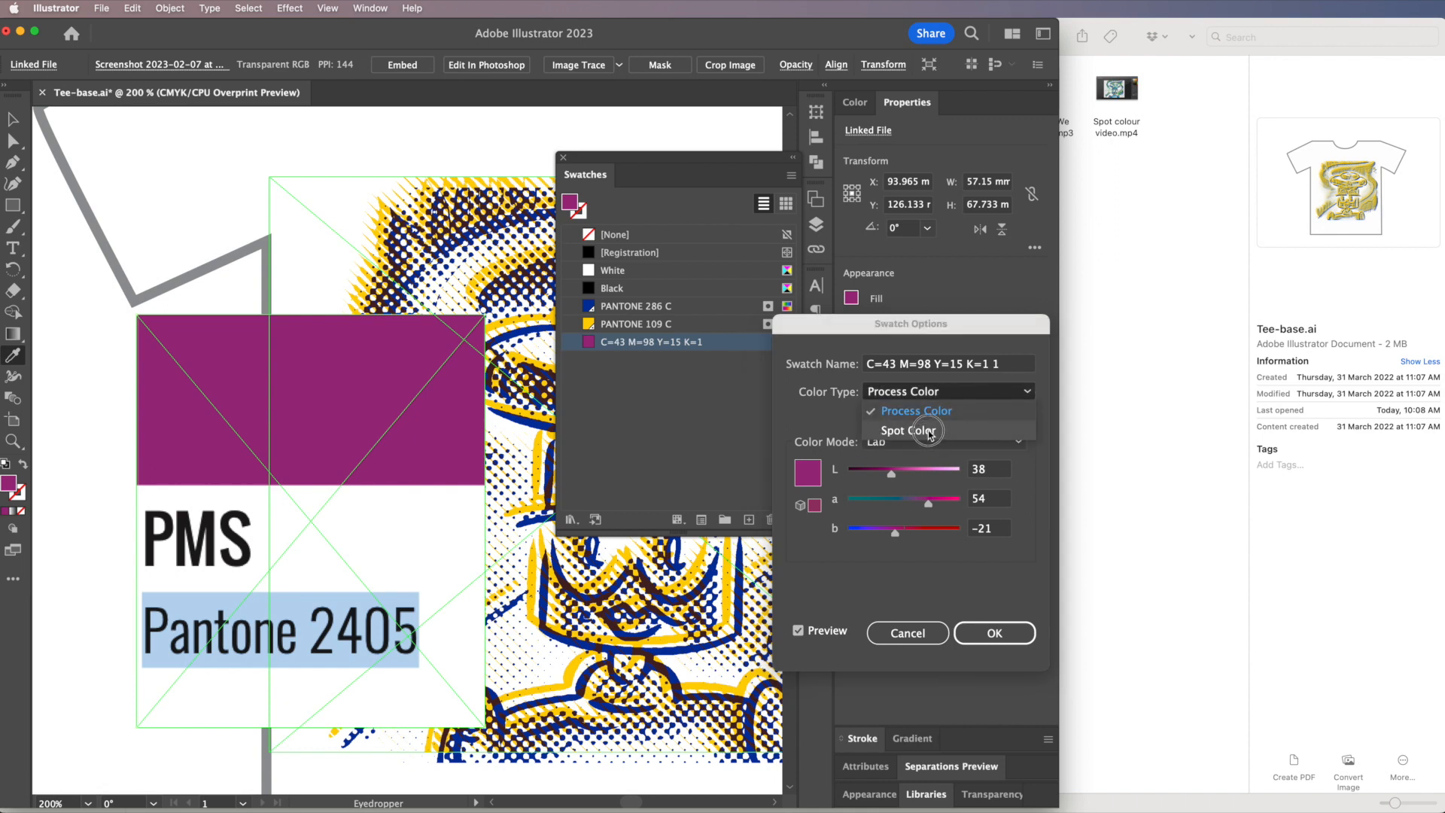
pyautogui.click(967, 429)
# - Rename the purple swatch as Pantone 2405 using the copied name and accept the swatch options
pyautogui.click(1001, 364)
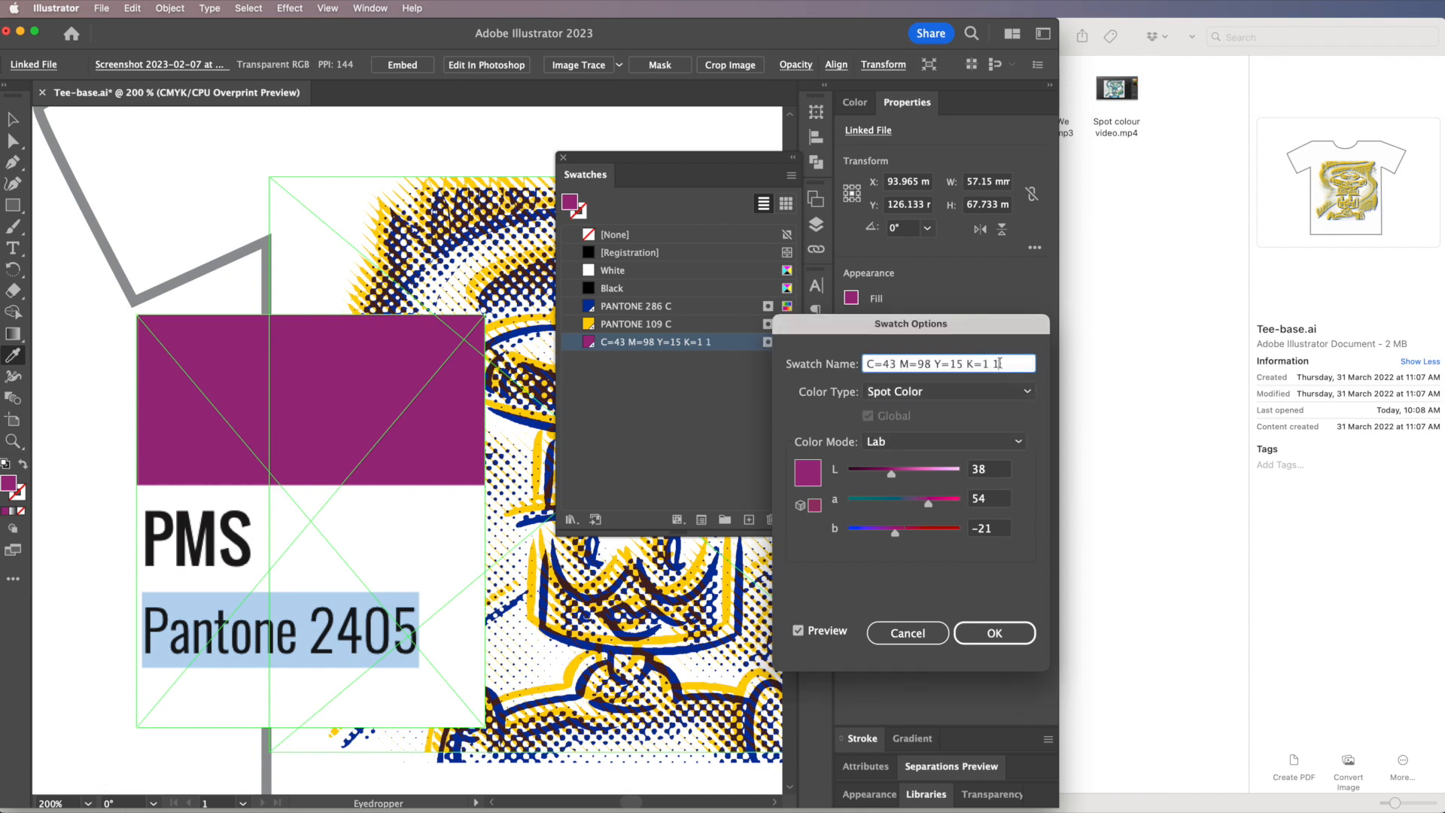
pyautogui.moveTo(997, 364); pyautogui.dragTo(810, 366)
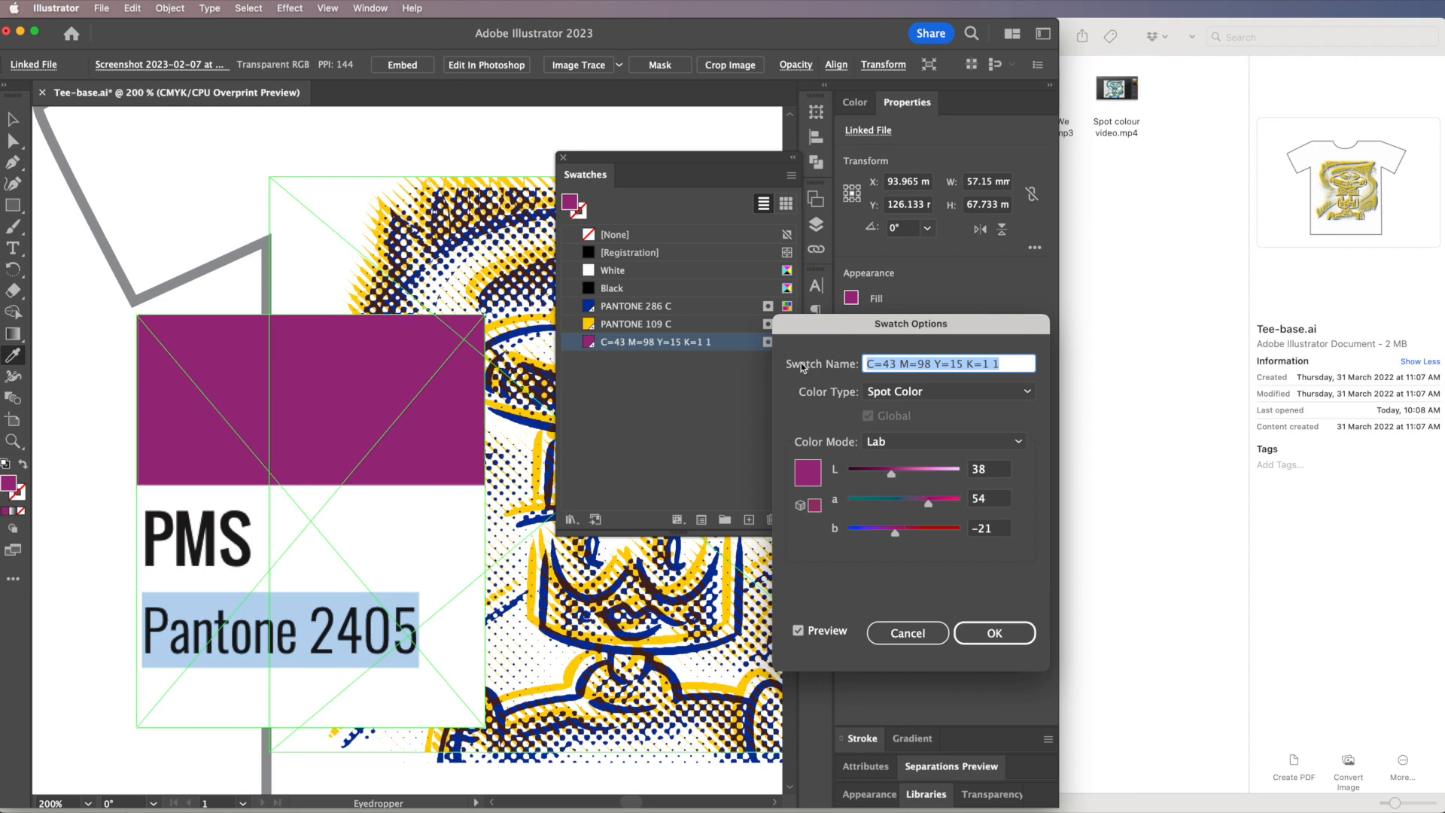
pyautogui.press('super+v')
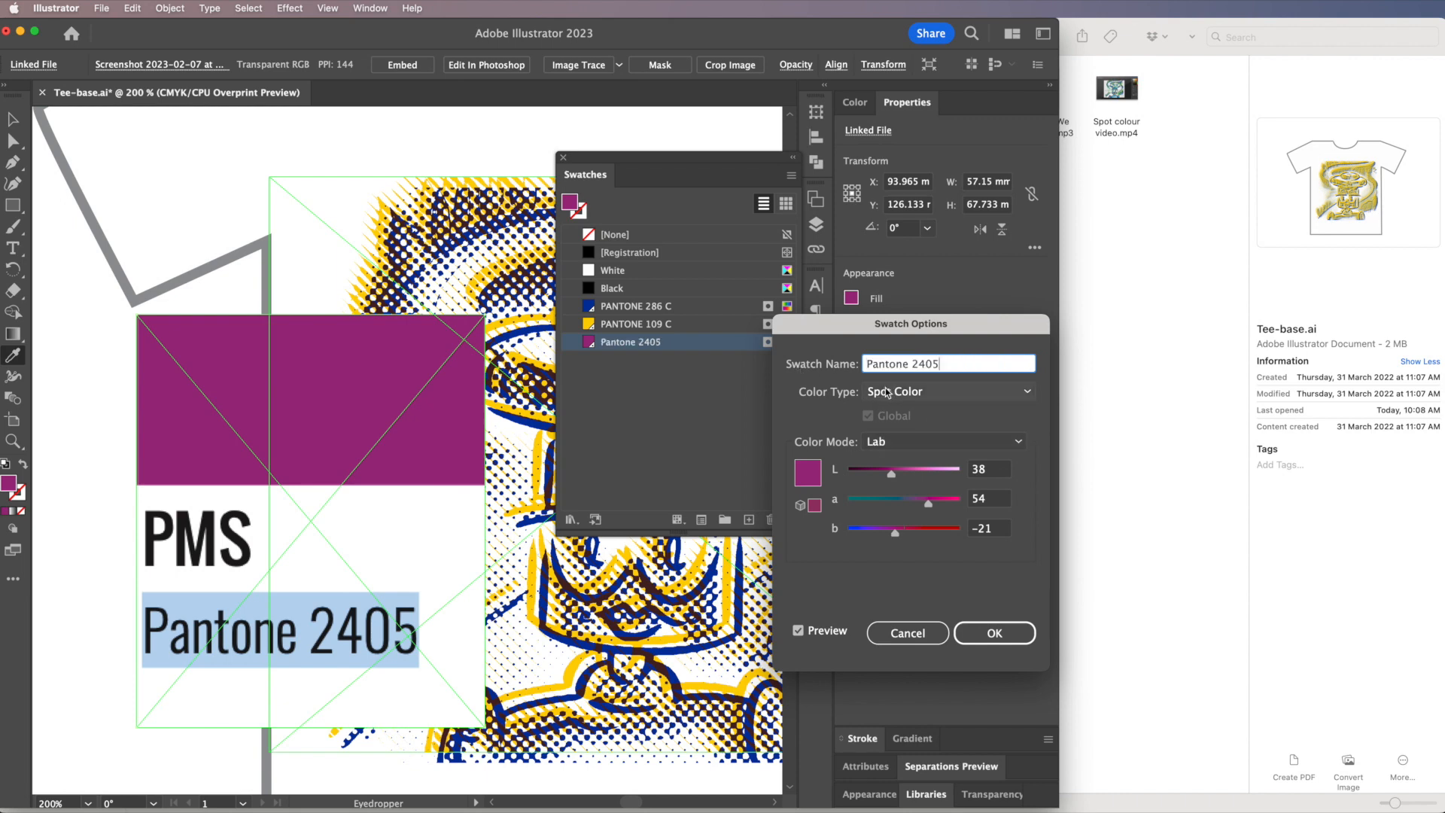
pyautogui.click(1003, 640)
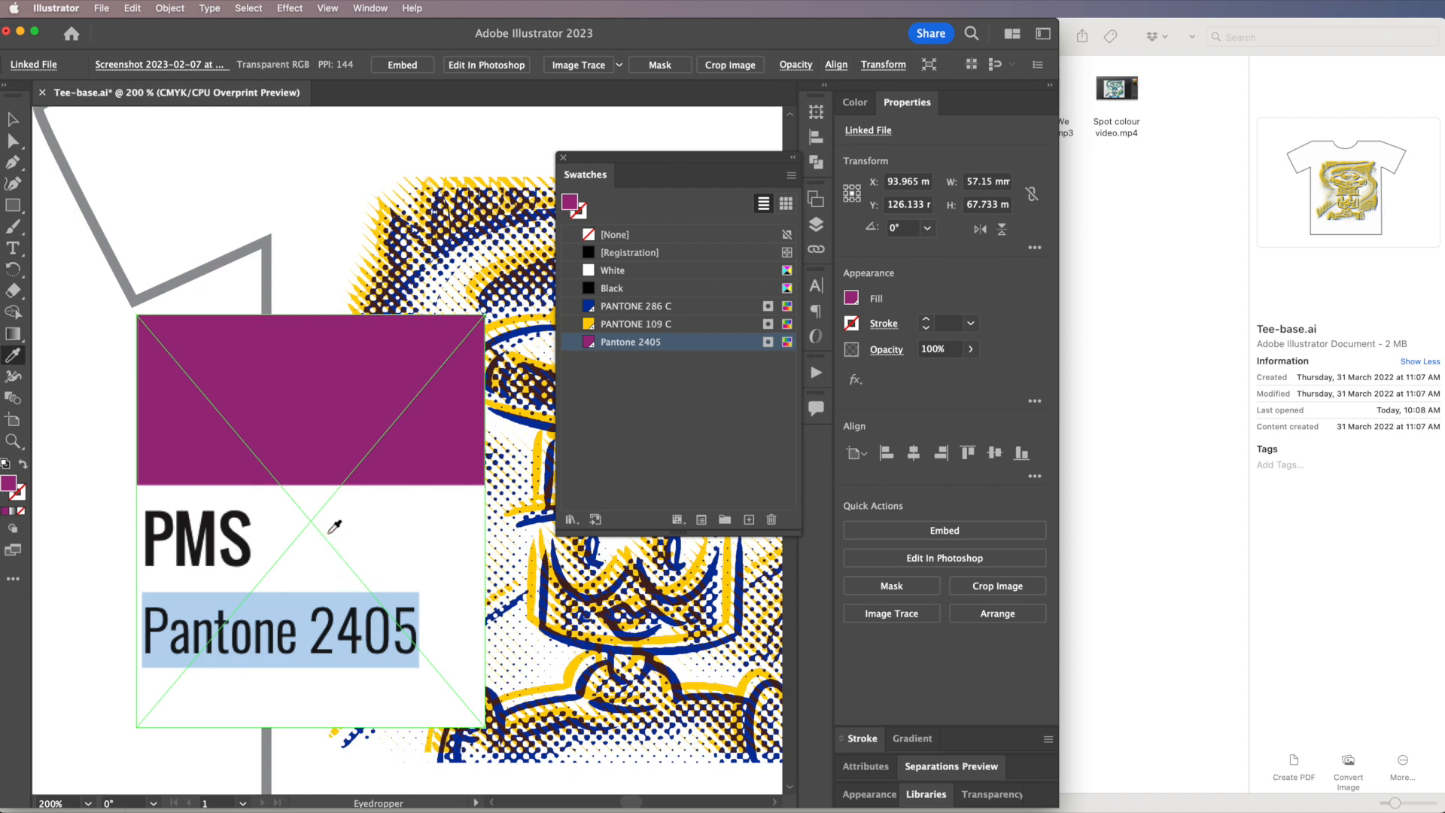
# - Delete the placed Pantone screenshot from the artwork and widen the application window
pyautogui.click(11, 120)
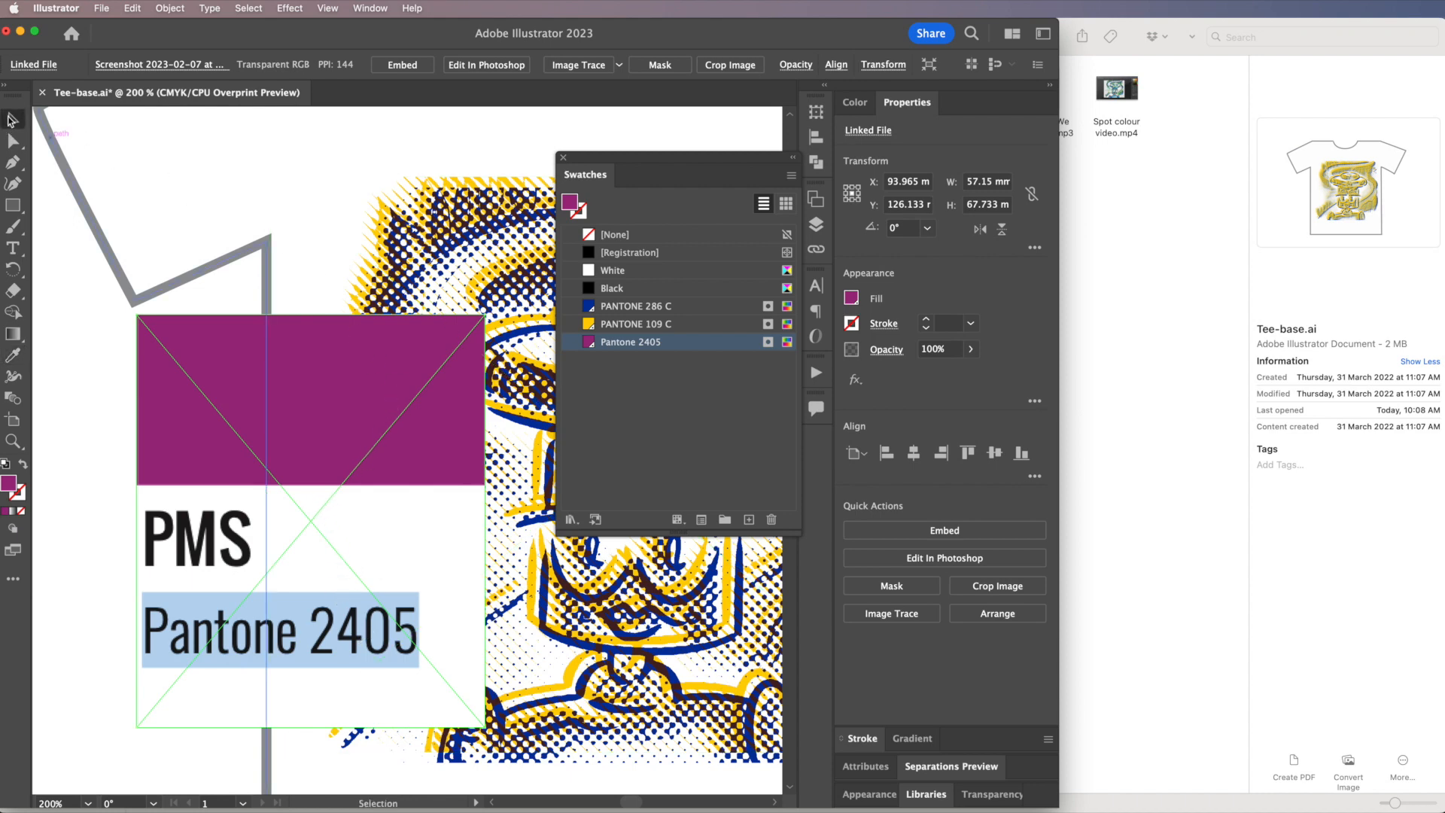
pyautogui.press('Delete')
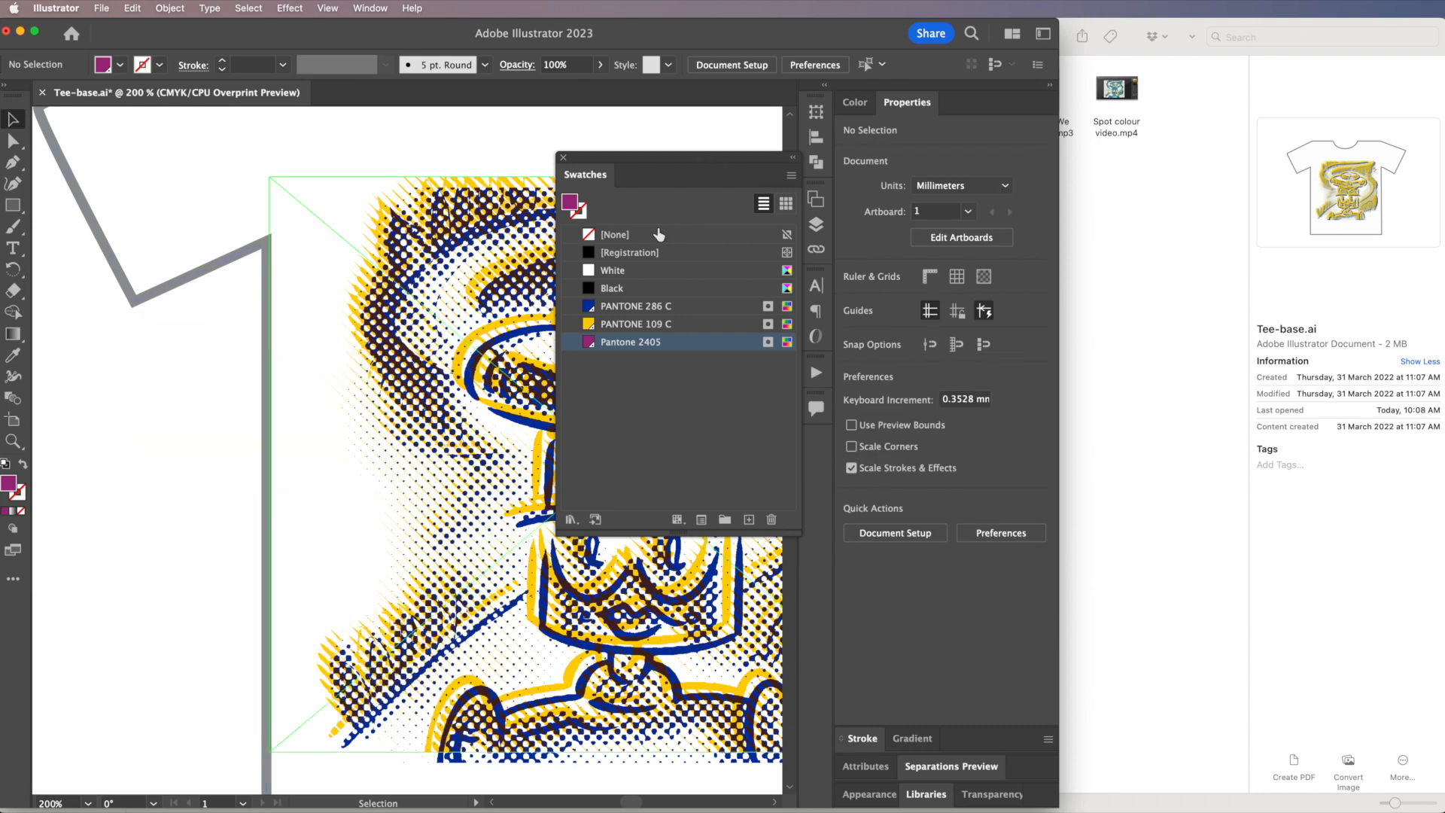
pyautogui.moveTo(1055, 804); pyautogui.dragTo(1434, 808)
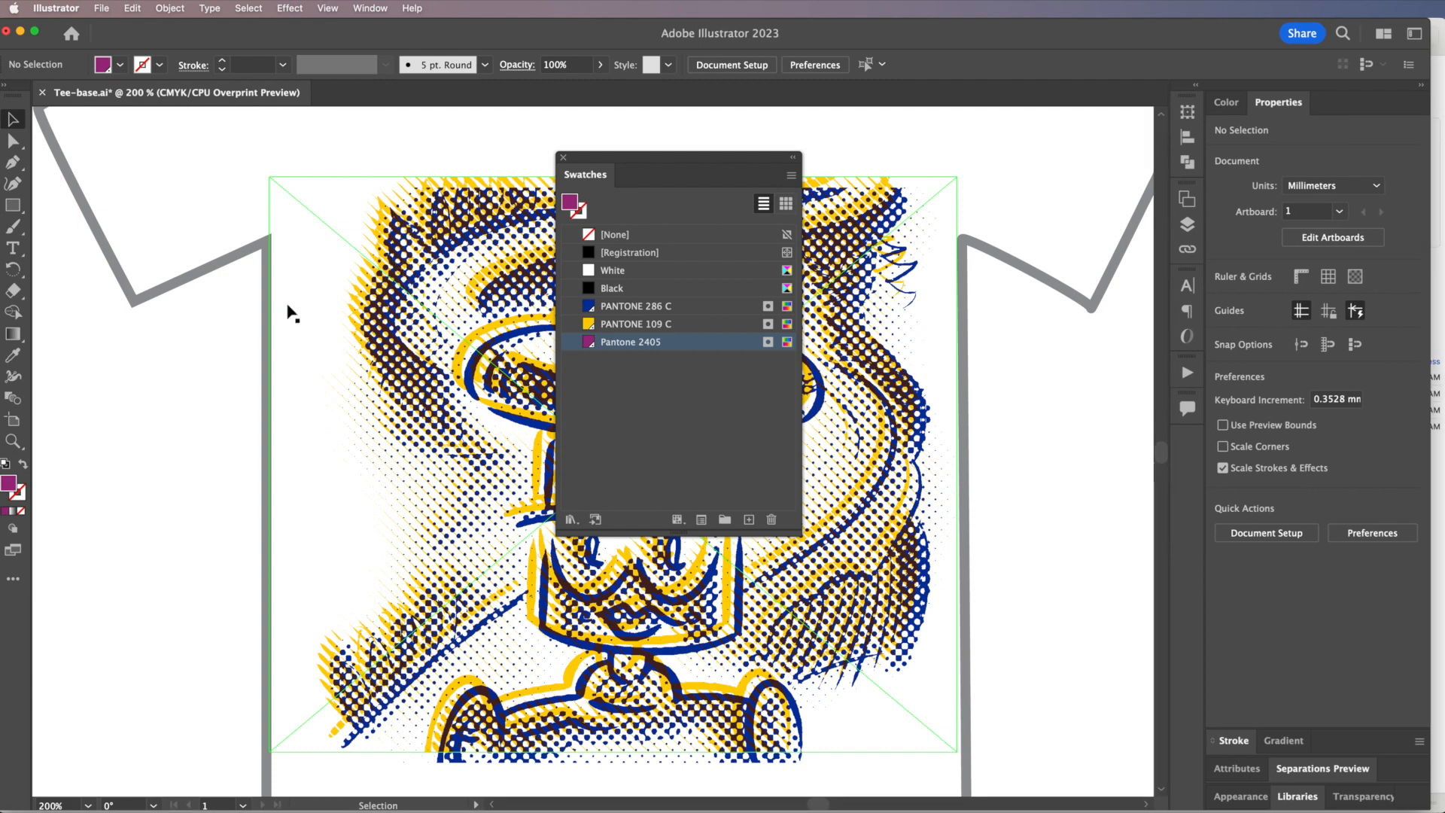
# - Recolour the yellow CHIP-mountain-LINE.psd artwork with Pantone 2405 and move the Swatches off the character
pyautogui.click(396, 250)
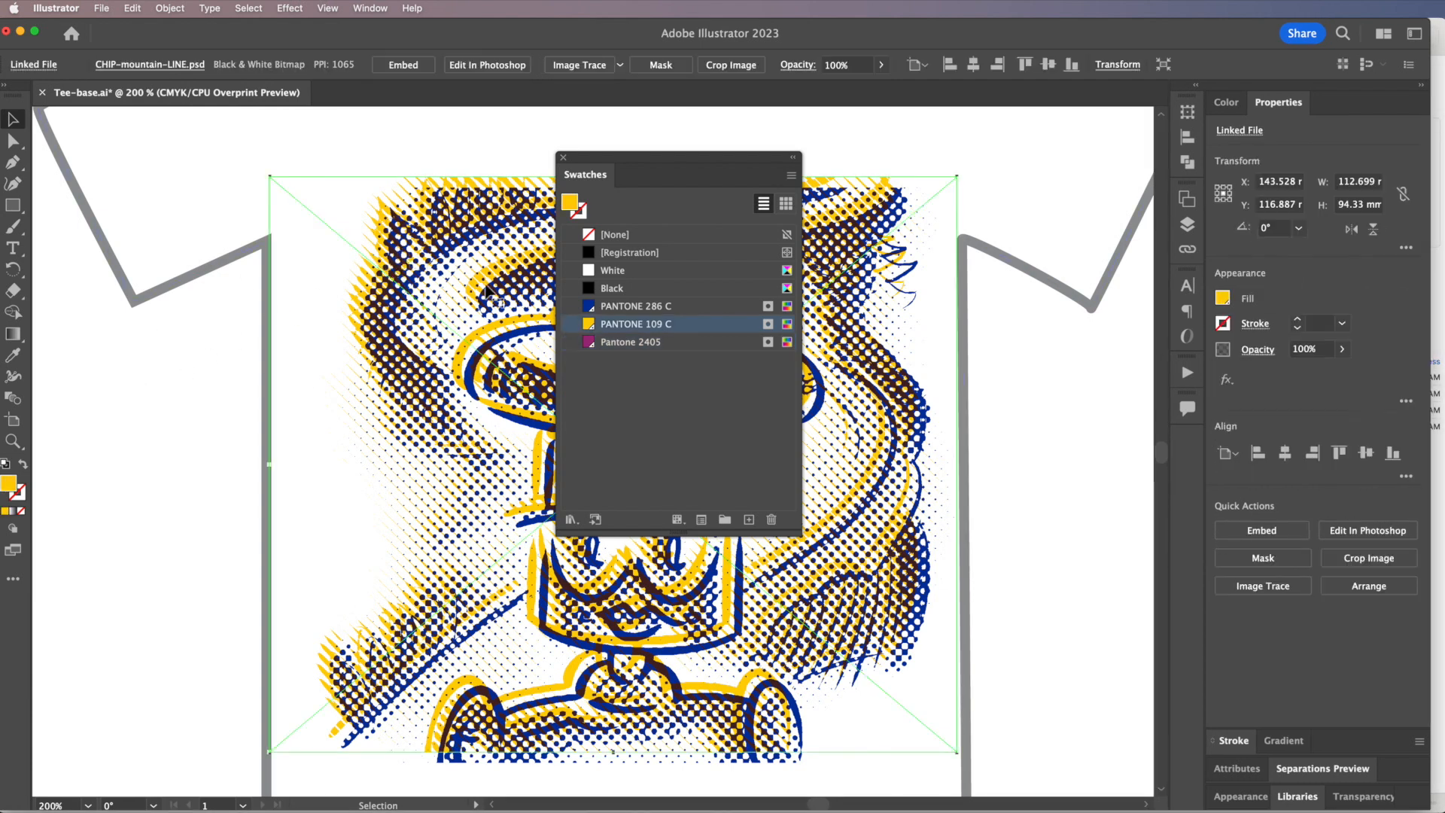
pyautogui.click(605, 345)
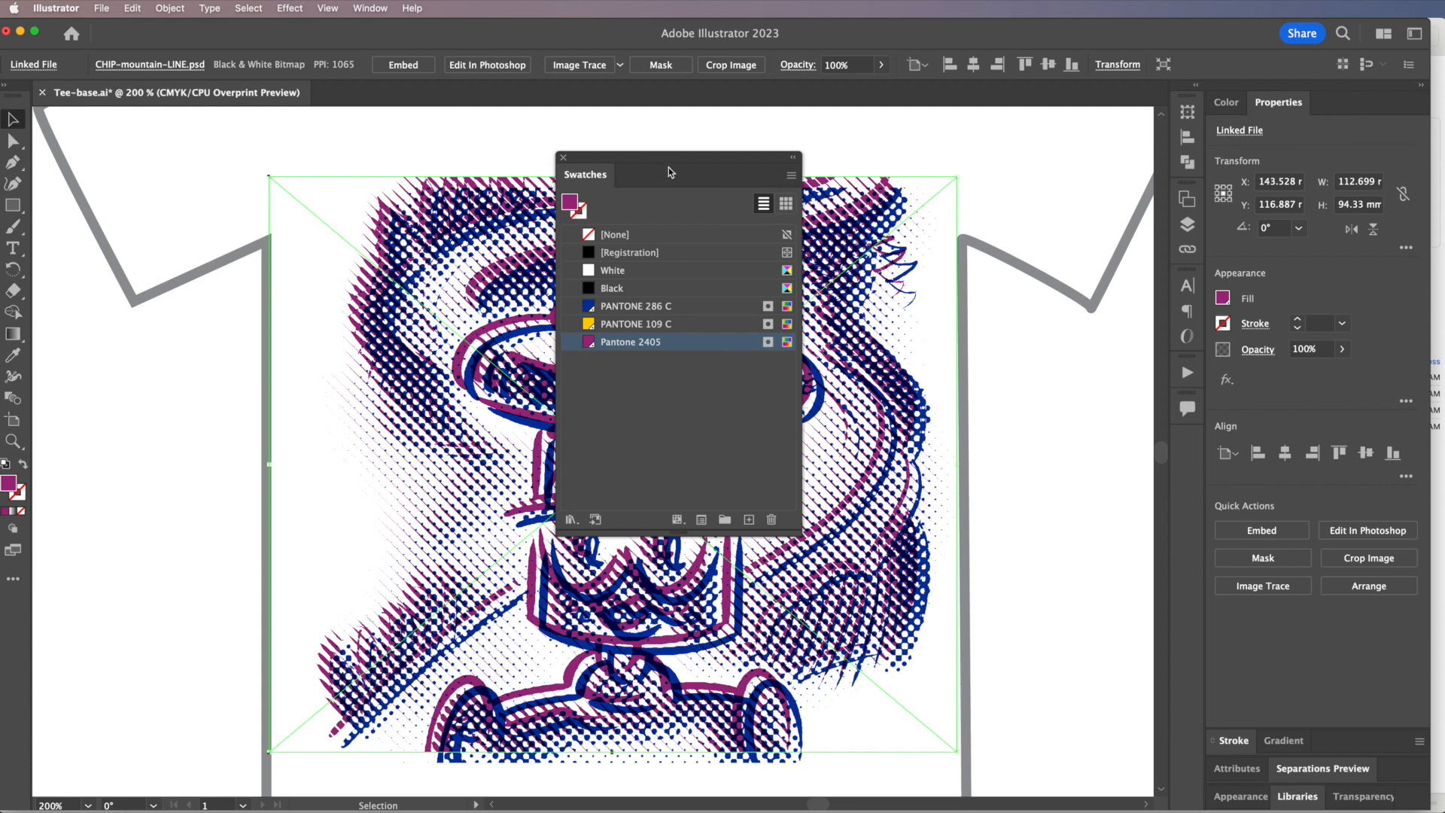
pyautogui.moveTo(659, 161); pyautogui.dragTo(1091, 268)
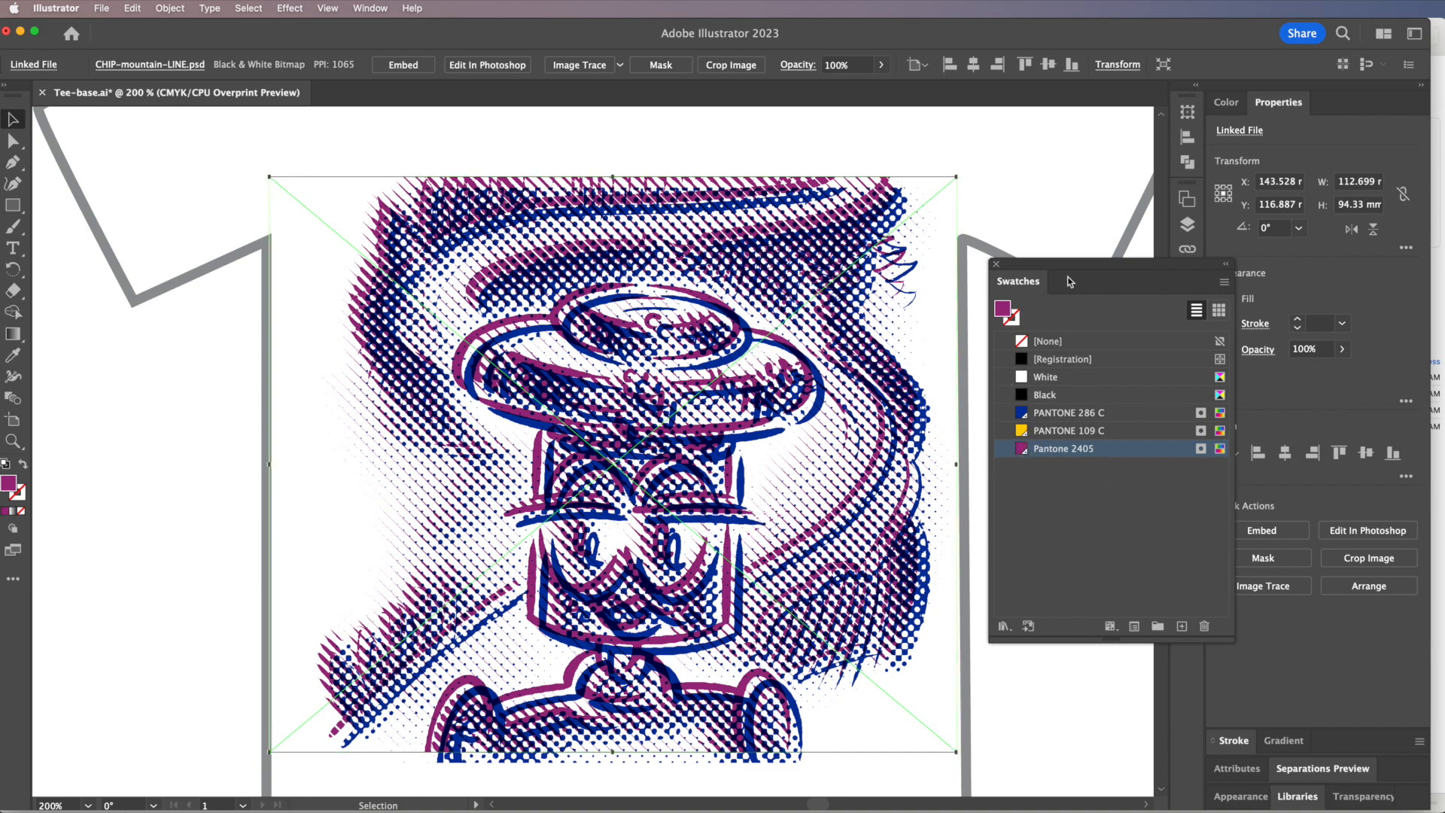
pyautogui.moveTo(1095, 268); pyautogui.dragTo(979, 200)
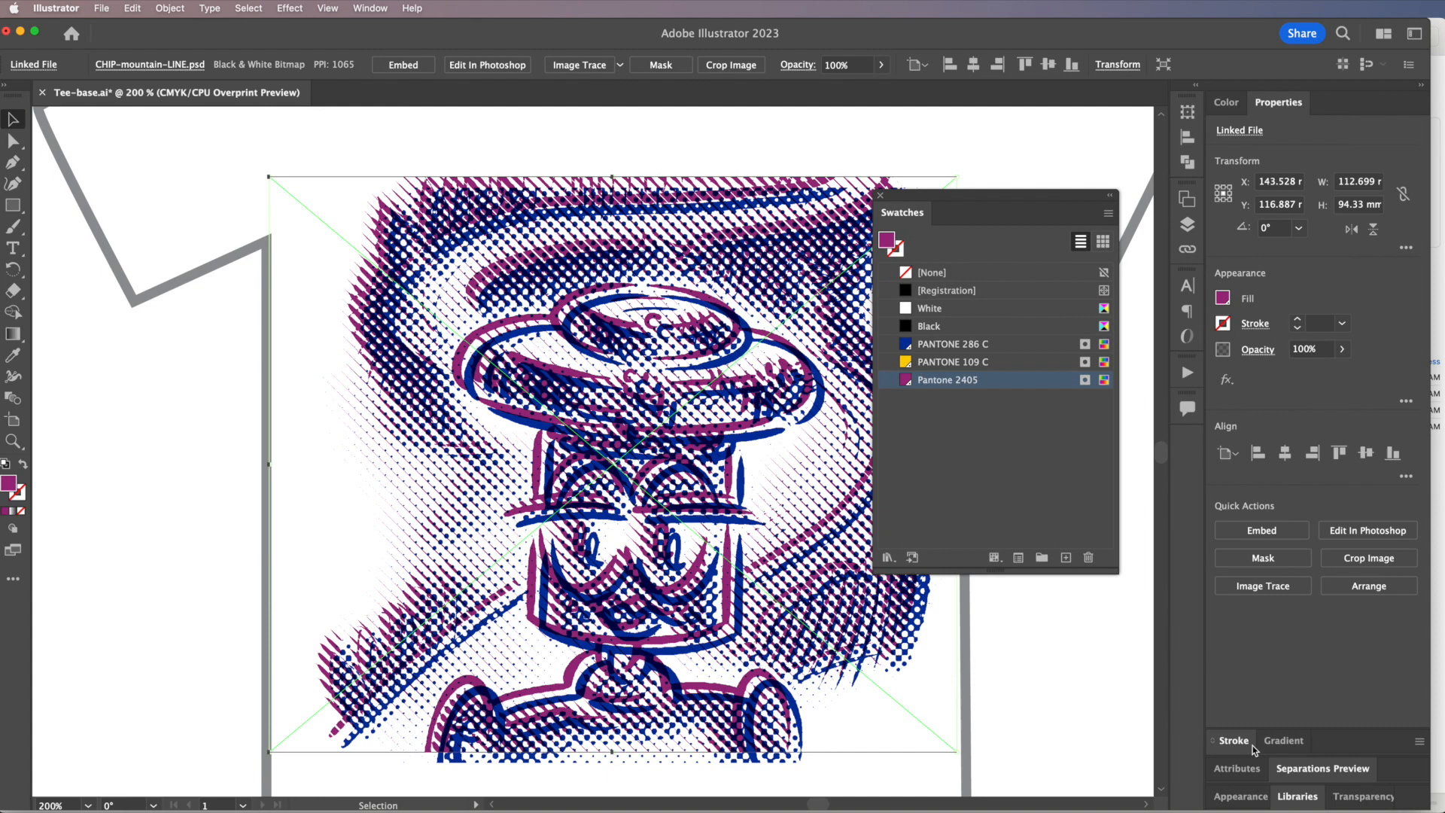
# - Float the Separations Preview over the artboard and recolour the selected CHIP-mountain-LINE.psd artwork with PANTONE 109 C
pyautogui.click(1335, 769)
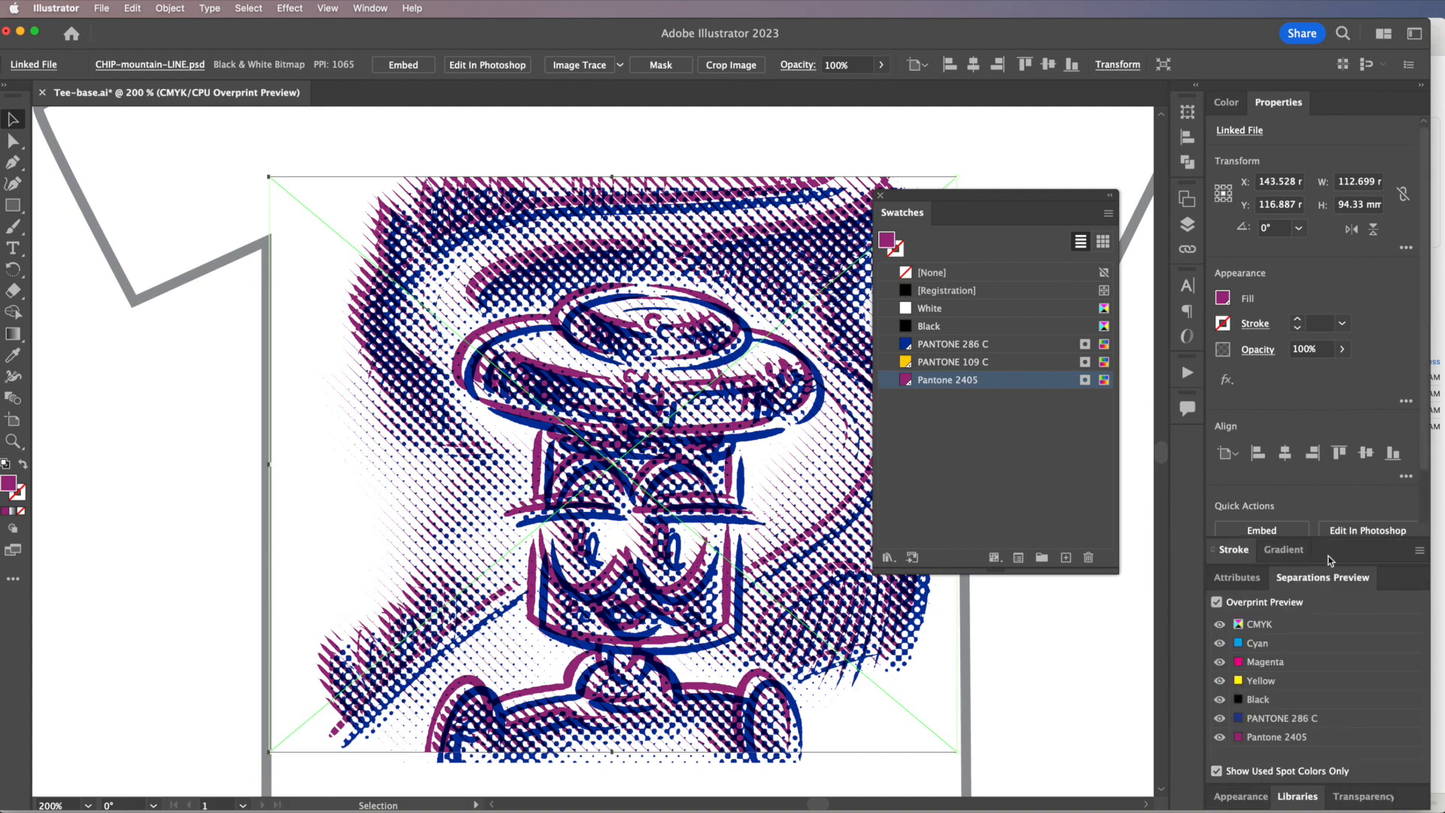
pyautogui.moveTo(1339, 556)
pyautogui.mouseDown()
pyautogui.moveTo(1084, 536)
pyautogui.moveTo(1354, 553)
pyautogui.moveTo(1307, 587)
pyautogui.moveTo(977, 606)
pyautogui.moveTo(206, 317)
pyautogui.mouseUp()
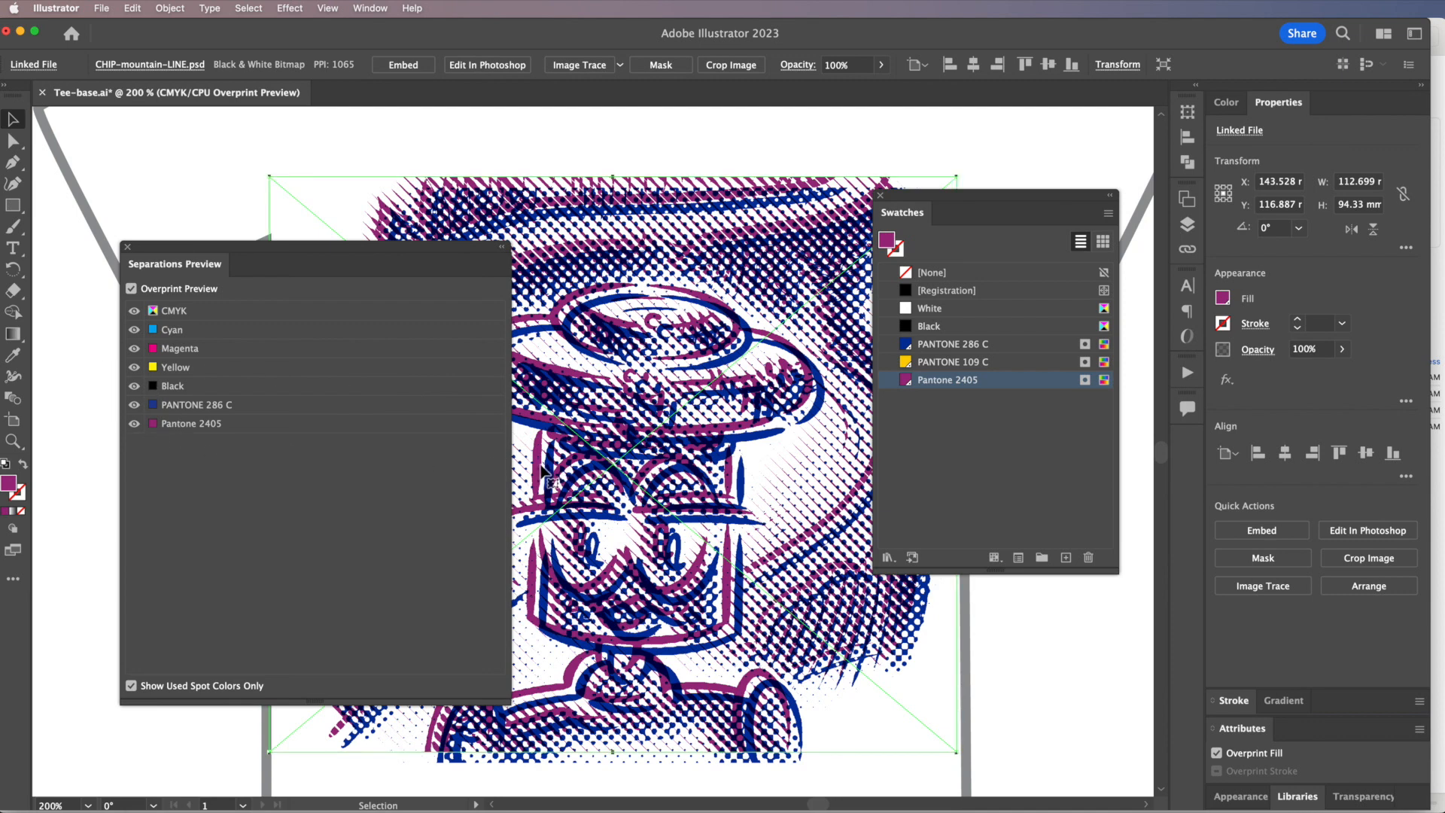
pyautogui.click(933, 362)
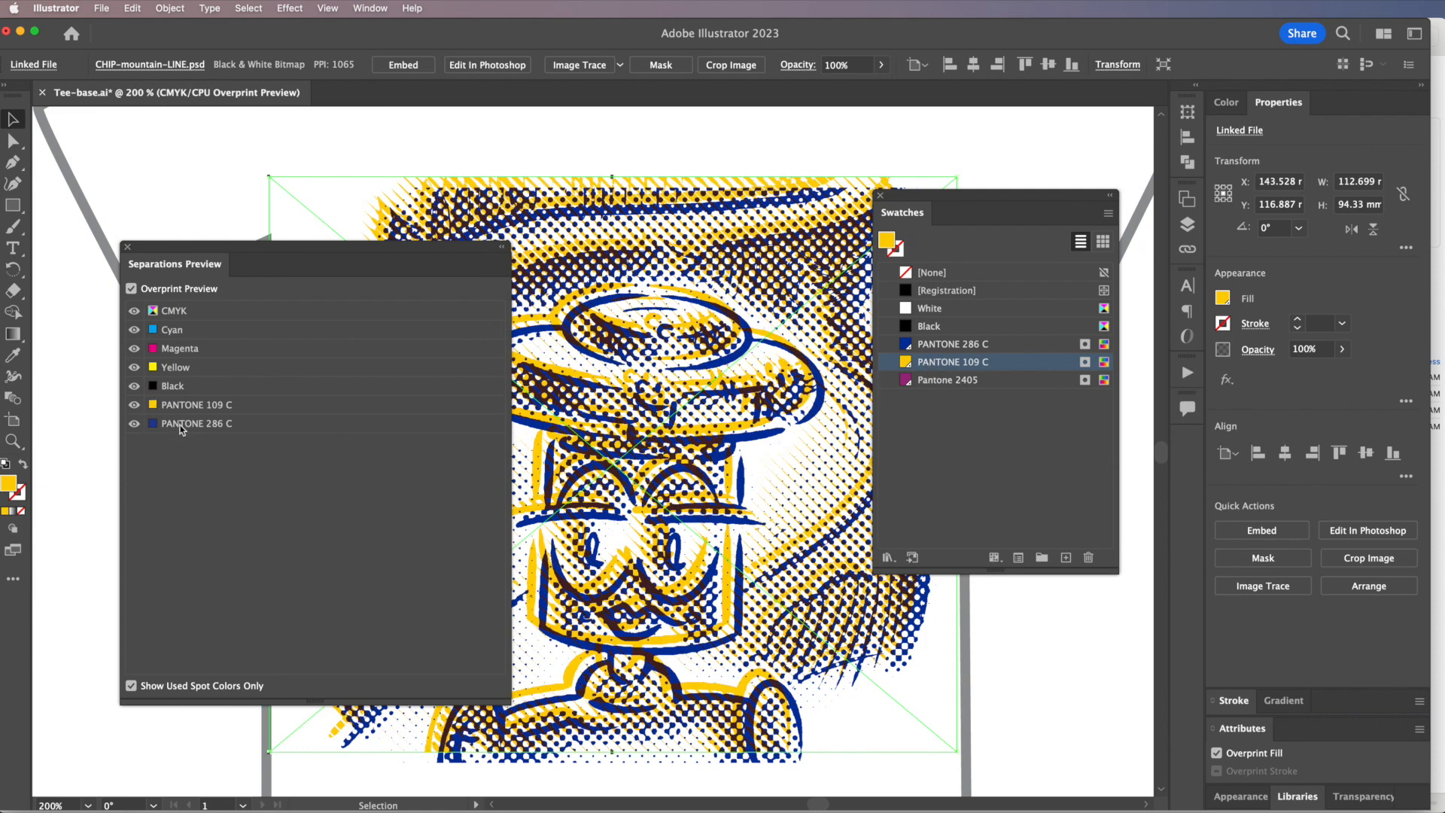